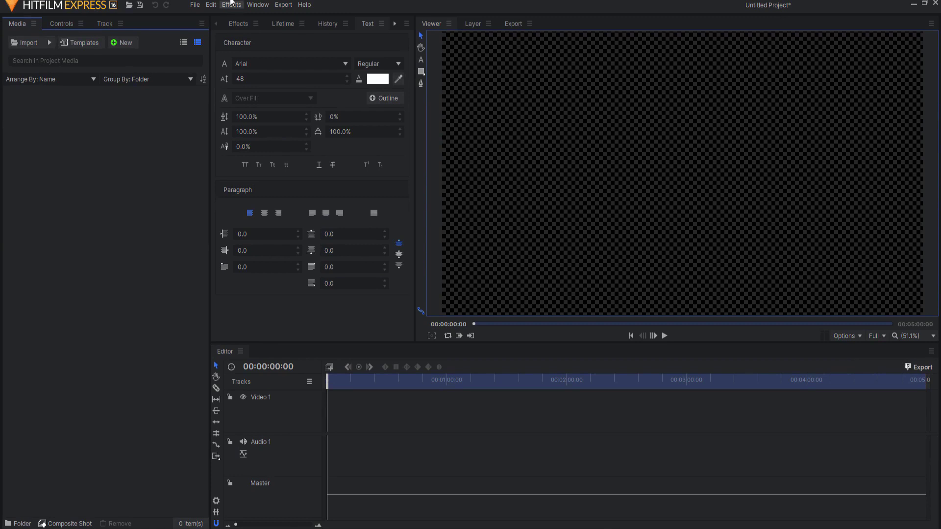
- Create a 1080p composite shot with a plane layer and a duplicate plane below it
{"action": "left_click", "coordinate": [72, 524]}
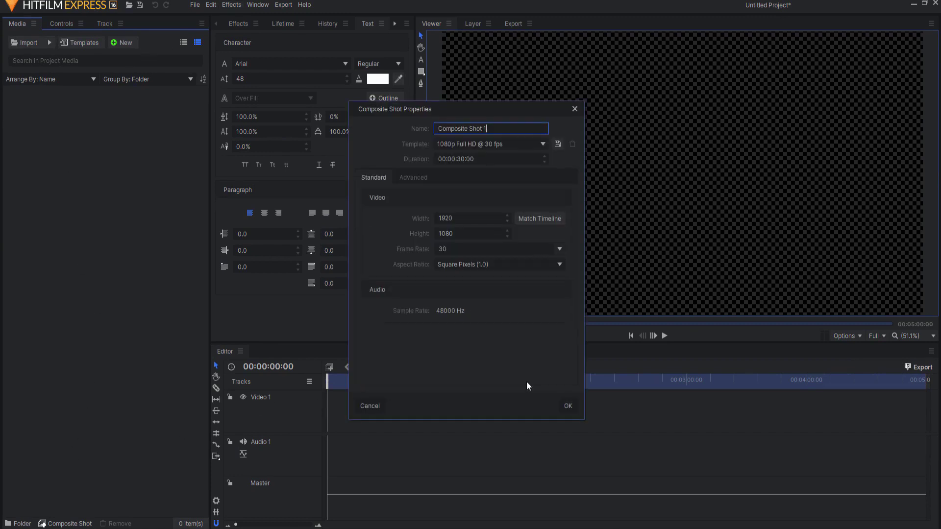
{"action": "left_click", "coordinate": [570, 404]}
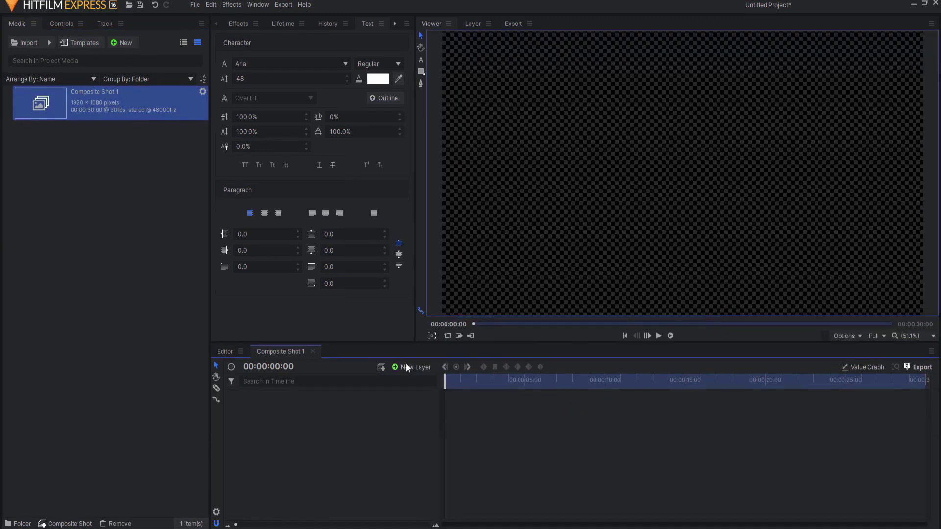
{"action": "left_click", "coordinate": [416, 367]}
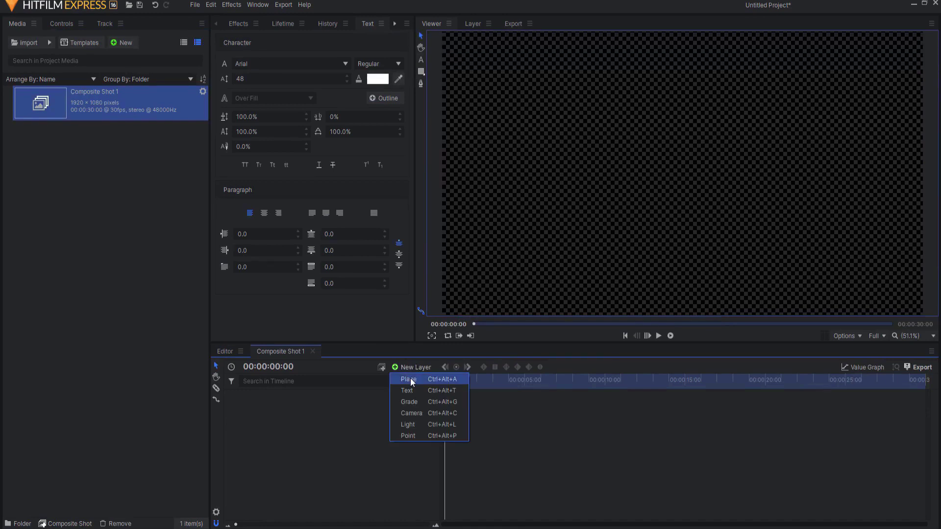
{"action": "left_click", "coordinate": [410, 378]}
{"action": "left_click", "coordinate": [536, 326]}
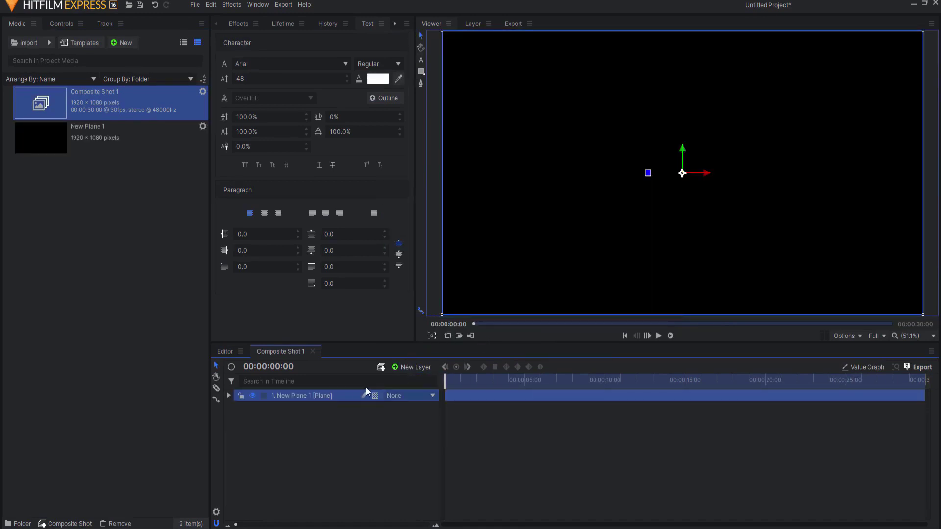
{"action": "key", "text": "ctrl+d"}
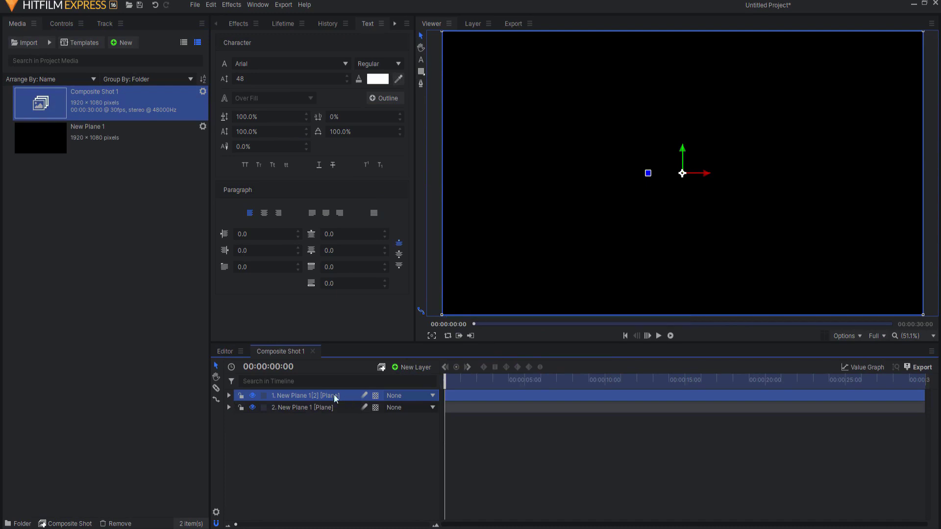
{"action": "left_click_drag", "start_coordinate": [319, 396], "coordinate": [307, 406]}
- Apply Fill Color to New Plane 1 to turn it white
{"action": "left_click", "coordinate": [302, 396]}
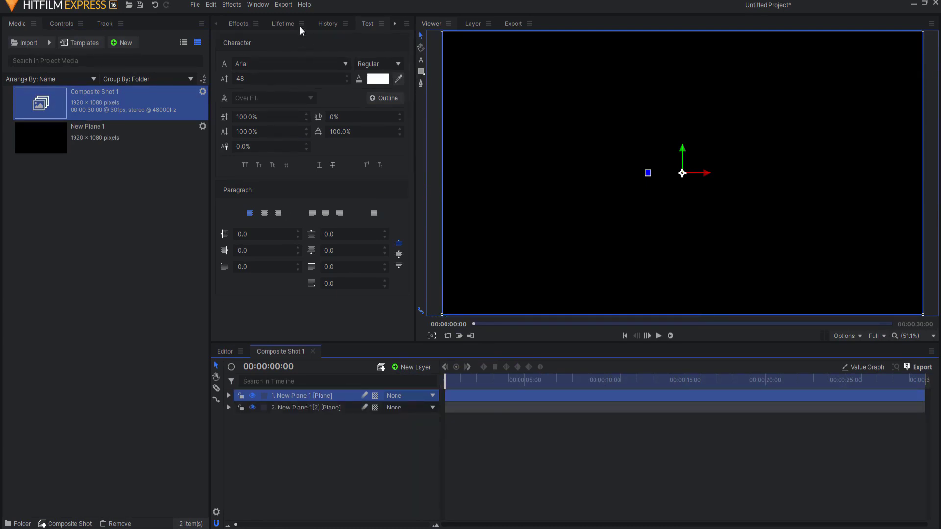
{"action": "left_click", "coordinate": [240, 24]}
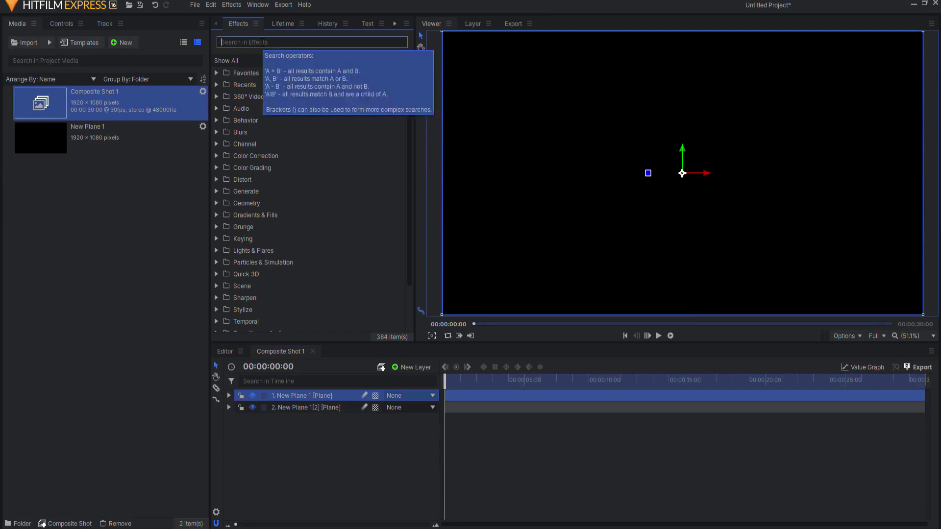
{"action": "type", "text": "fill"}
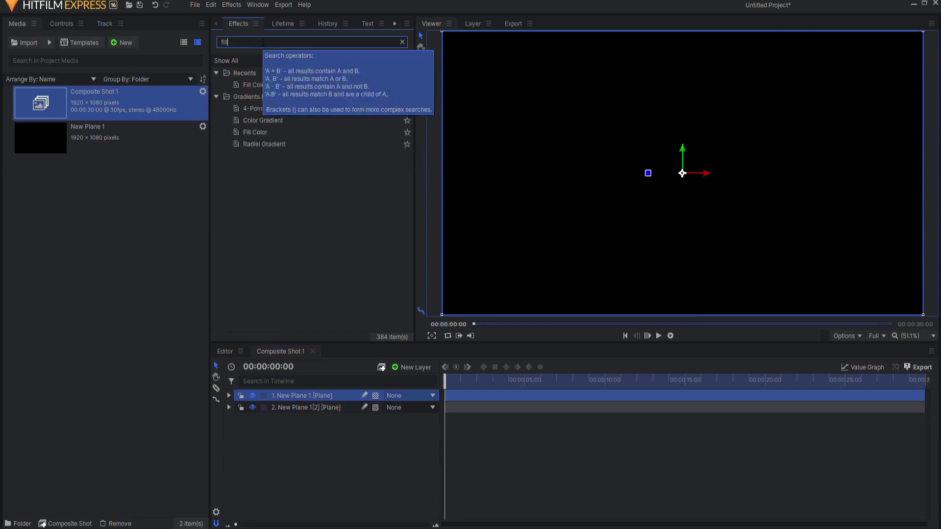
{"action": "double_click", "coordinate": [259, 86]}
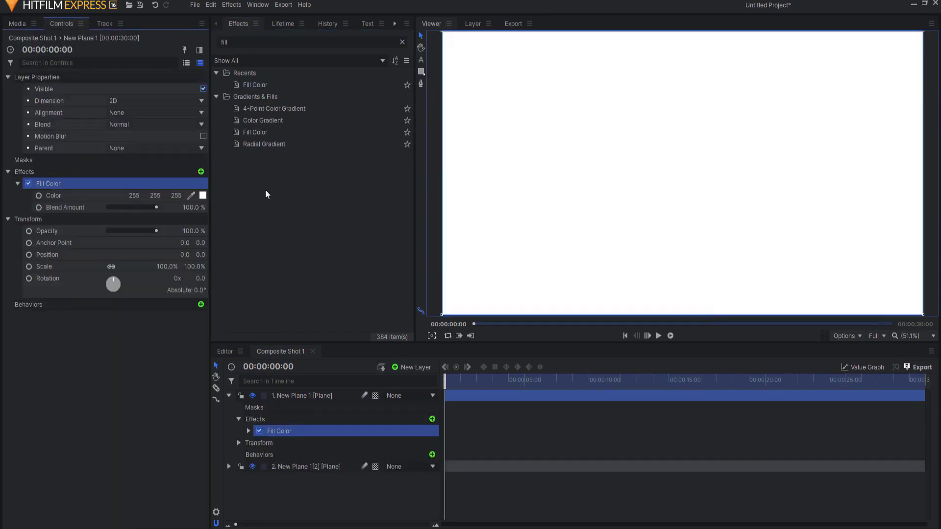
- Draw two ellipse masks on New Plane 1, one on the left and one on the right
{"action": "left_click", "coordinate": [421, 72]}
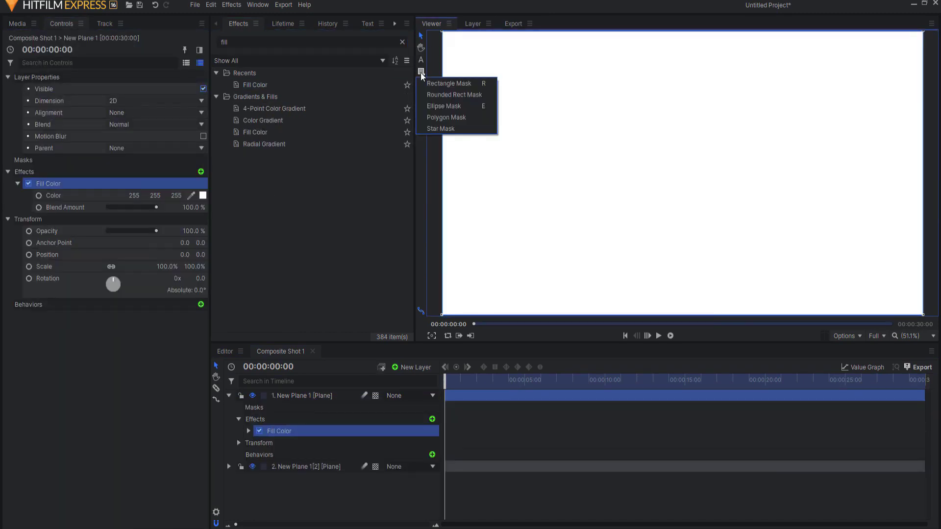
{"action": "left_click", "coordinate": [438, 106]}
{"action": "left_click_drag", "start_coordinate": [485, 116], "coordinate": [613, 210]}
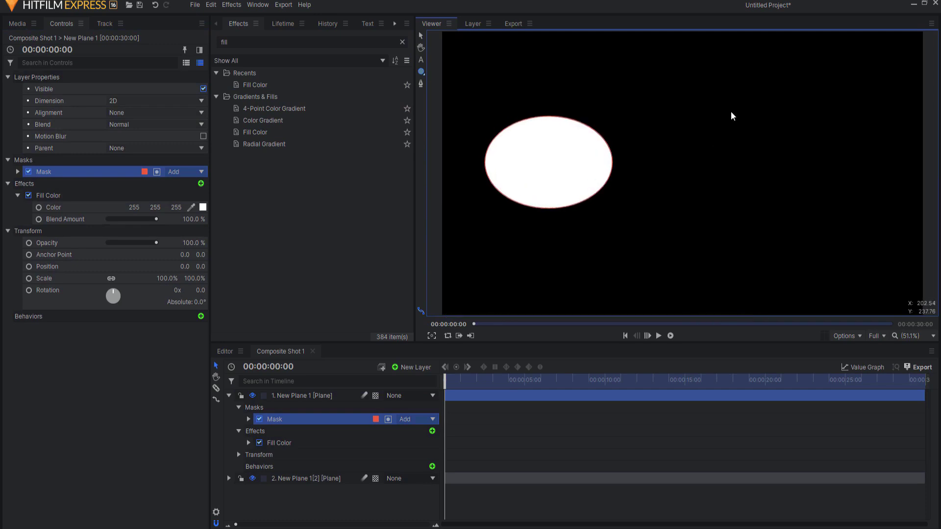
{"action": "mouse_move", "coordinate": [687, 133]}
{"action": "left_mouse_down"}
{"action": "mouse_move", "coordinate": [804, 188]}
{"action": "mouse_move", "coordinate": [858, 234]}
{"action": "left_mouse_up"}
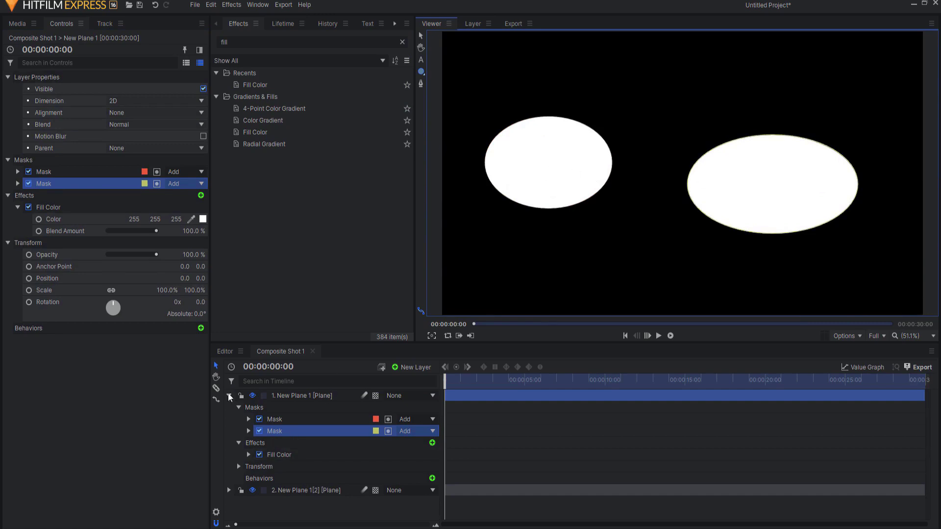
{"action": "left_click", "coordinate": [229, 396]}
{"action": "left_click", "coordinate": [295, 439]}
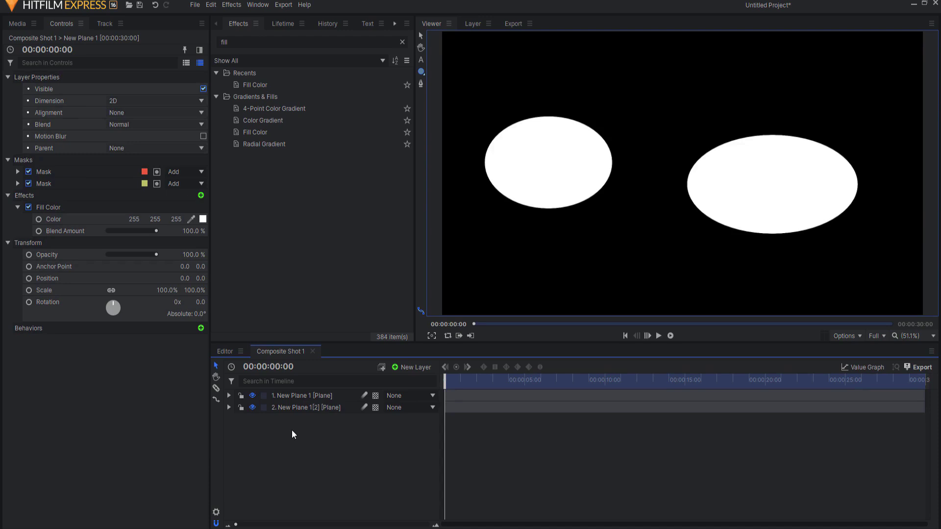
{"action": "left_click", "coordinate": [410, 368]}
- Add a grade layer on top with a Blur effect of radius 38.50 px
{"action": "left_click", "coordinate": [411, 413]}
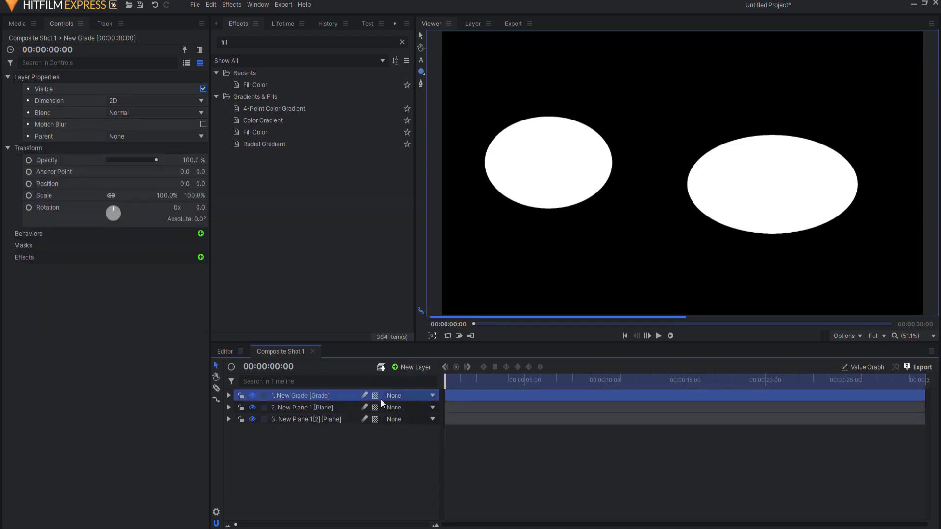
{"action": "left_click", "coordinate": [240, 41]}
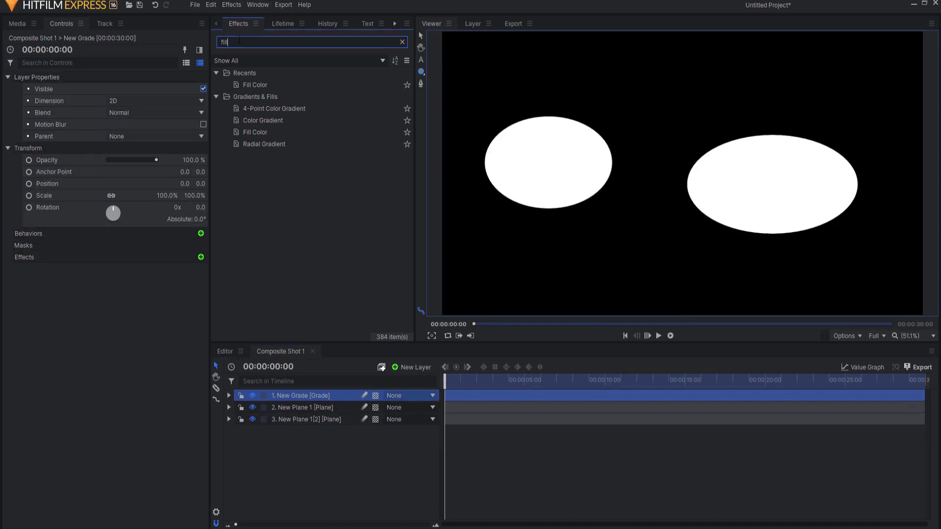
{"action": "type", "text": "blur"}
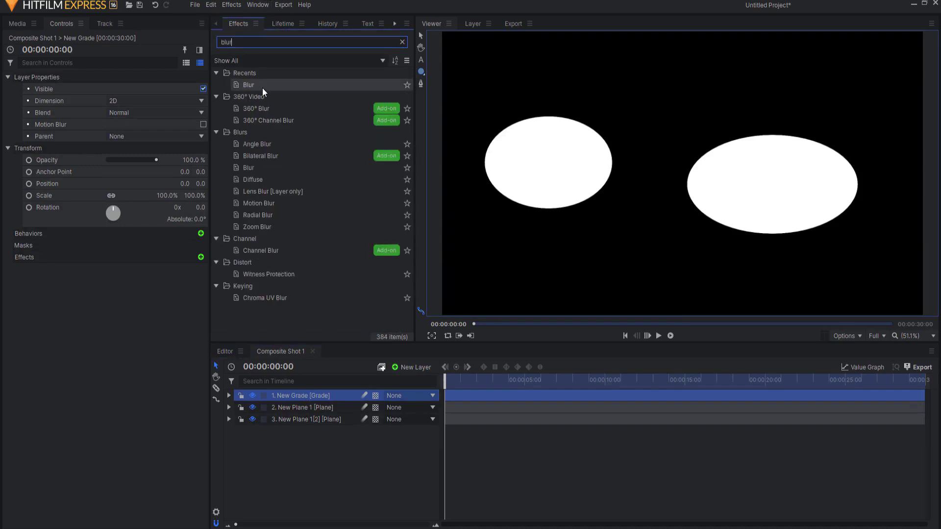
{"action": "left_click_drag", "start_coordinate": [263, 92], "coordinate": [519, 174]}
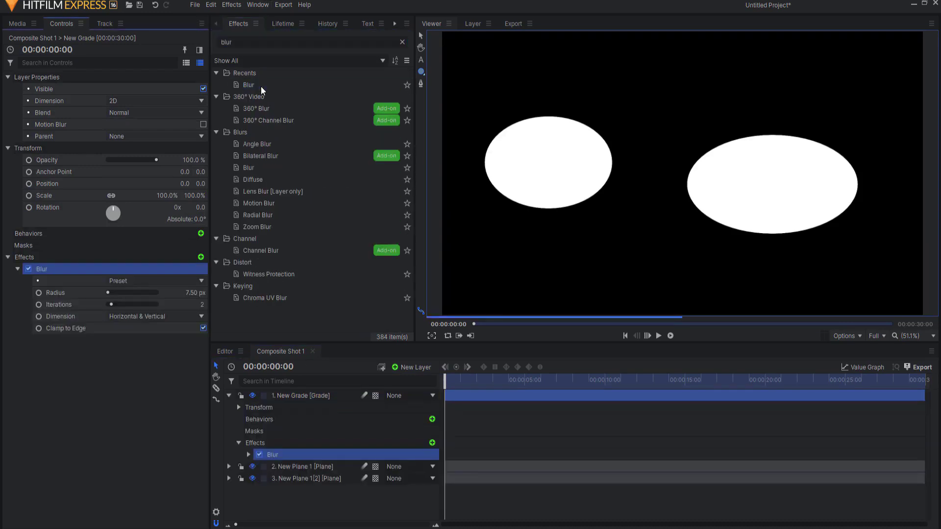
{"action": "left_click_drag", "start_coordinate": [193, 293], "coordinate": [242, 293]}
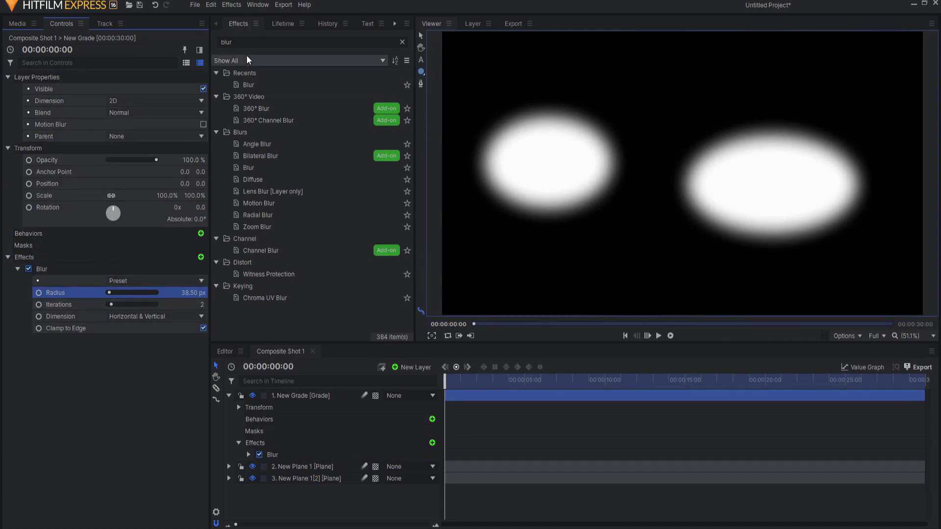
{"action": "double_click", "coordinate": [223, 42]}
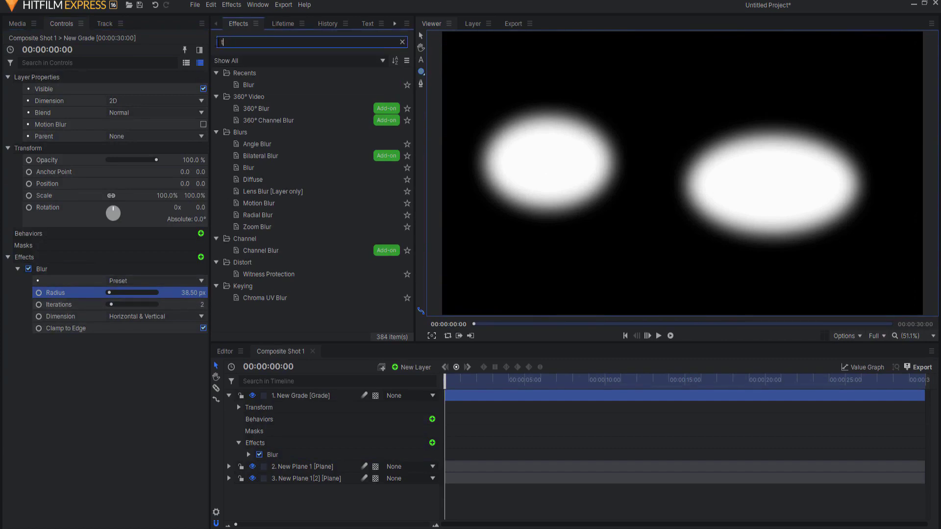
- Add a Threshold effect to the grade layer to sharpen the ellipses
{"action": "type", "text": "thres"}
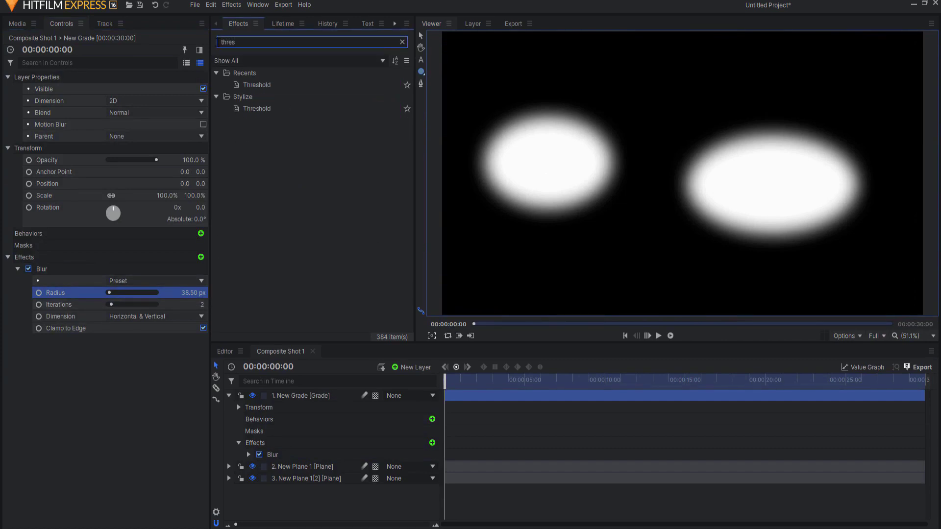
{"action": "double_click", "coordinate": [264, 109]}
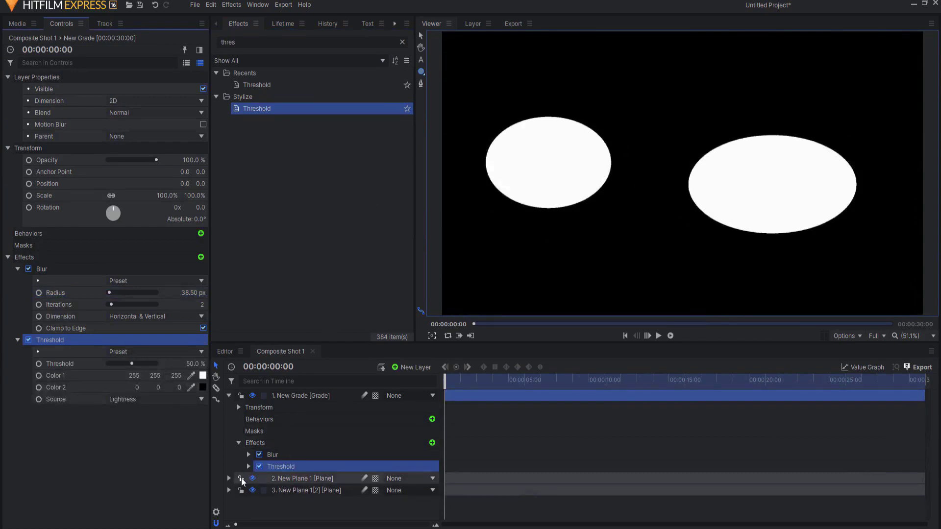
{"action": "left_click", "coordinate": [275, 483]}
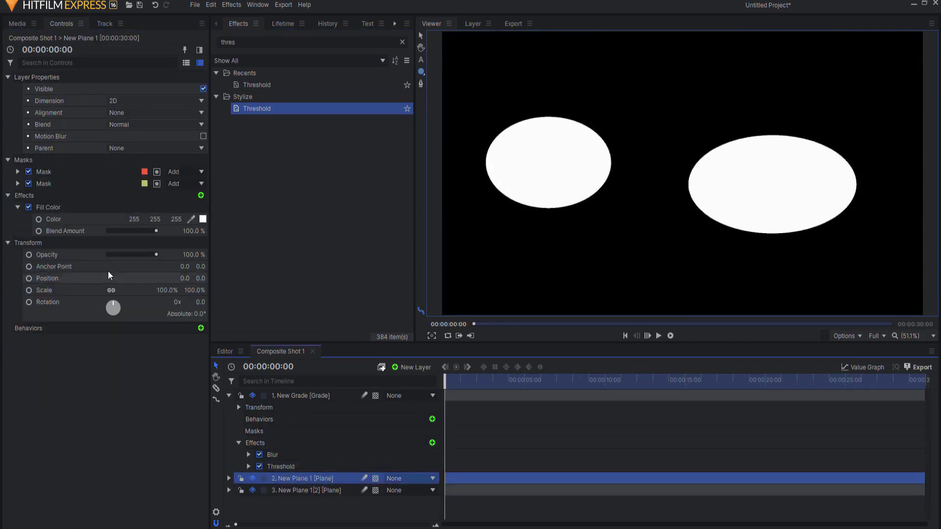
- Drag the first ellipse mask right and slightly down so it nearly touches the right ellipse
{"action": "left_click", "coordinate": [51, 174]}
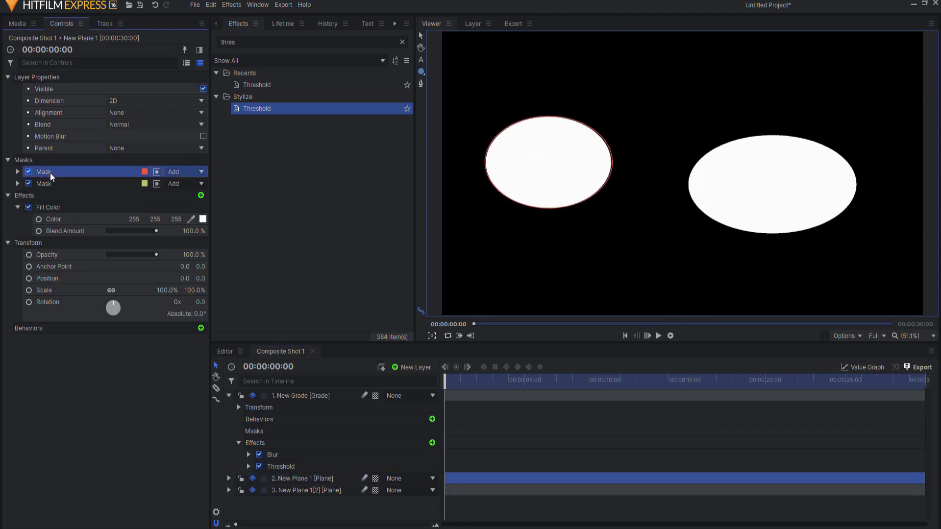
{"action": "left_click", "coordinate": [420, 36]}
{"action": "left_click_drag", "start_coordinate": [525, 178], "coordinate": [574, 198]}
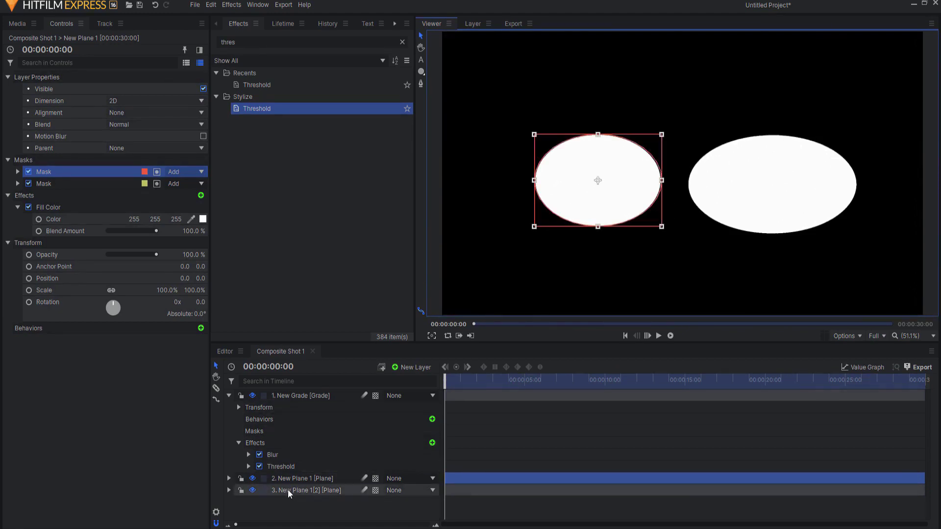
{"action": "left_click", "coordinate": [253, 490]}
{"action": "left_click", "coordinate": [253, 491]}
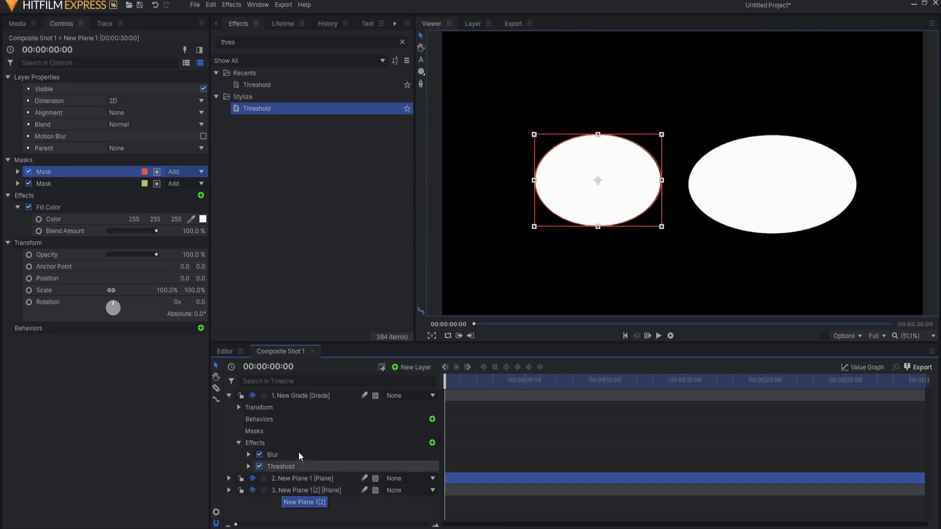
{"action": "mouse_move", "coordinate": [603, 212]}
{"action": "left_mouse_down"}
{"action": "mouse_move", "coordinate": [636, 212]}
{"action": "mouse_move", "coordinate": [613, 212]}
{"action": "mouse_move", "coordinate": [628, 212]}
{"action": "mouse_move", "coordinate": [605, 198]}
{"action": "left_mouse_up"}
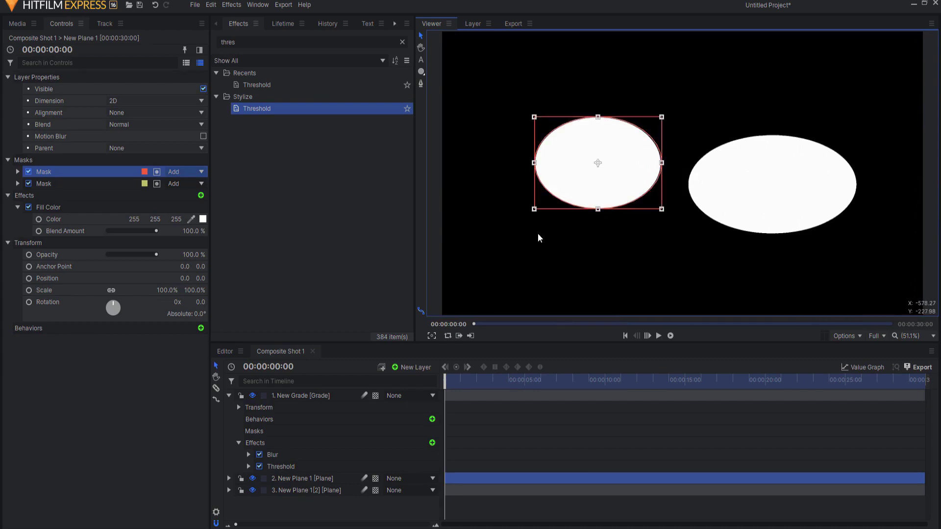
{"action": "left_click_drag", "start_coordinate": [600, 197], "coordinate": [610, 214]}
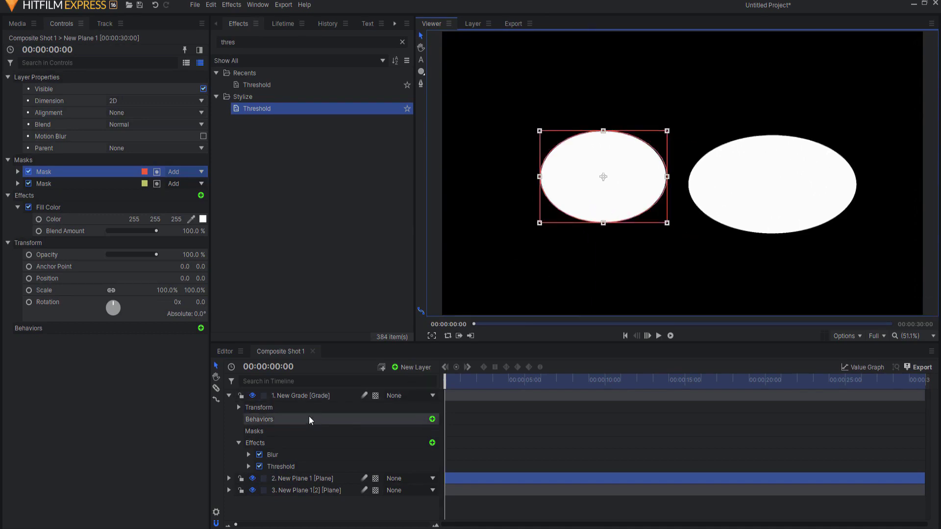
{"action": "left_click_drag", "start_coordinate": [309, 412], "coordinate": [286, 476]}
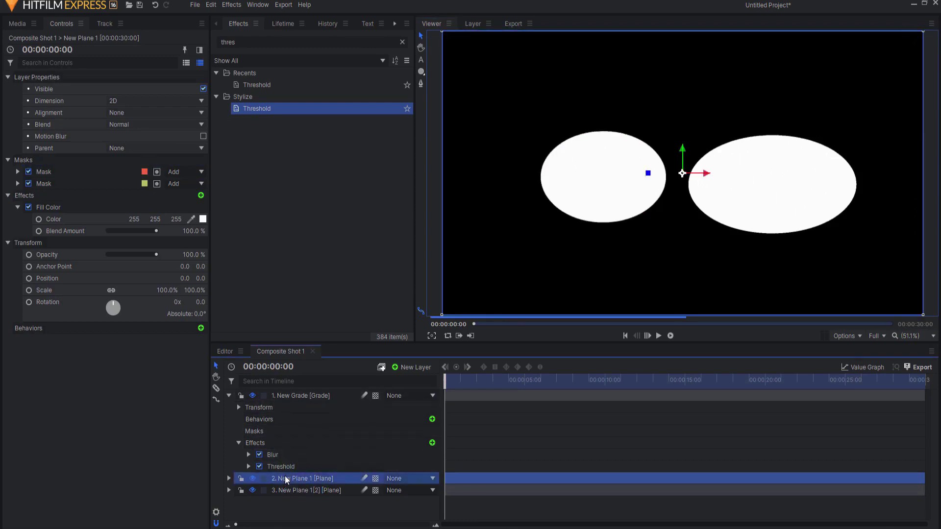
- Delete New Plane 1 and add a text layer reading 'LIKE AND SUBSCRIBE'
{"action": "key", "text": "Delete"}
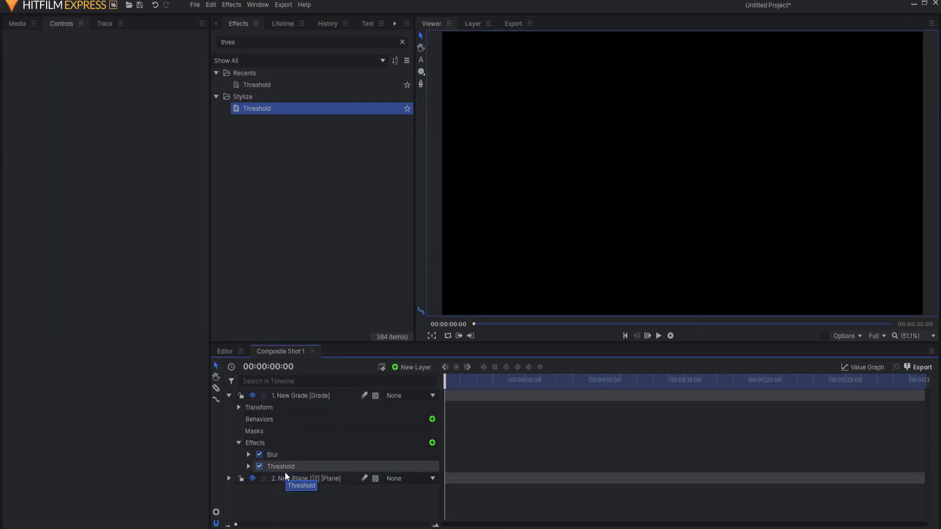
{"action": "left_click", "coordinate": [409, 368]}
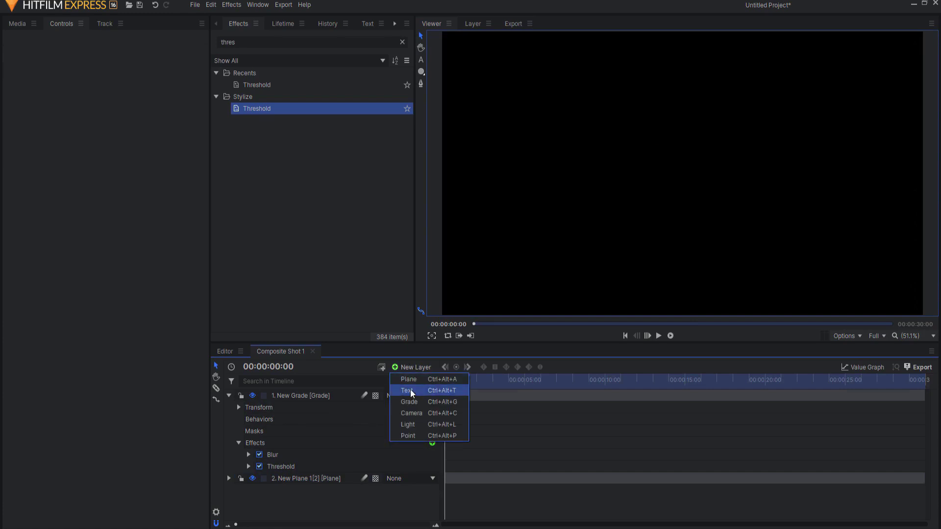
{"action": "left_click", "coordinate": [410, 389]}
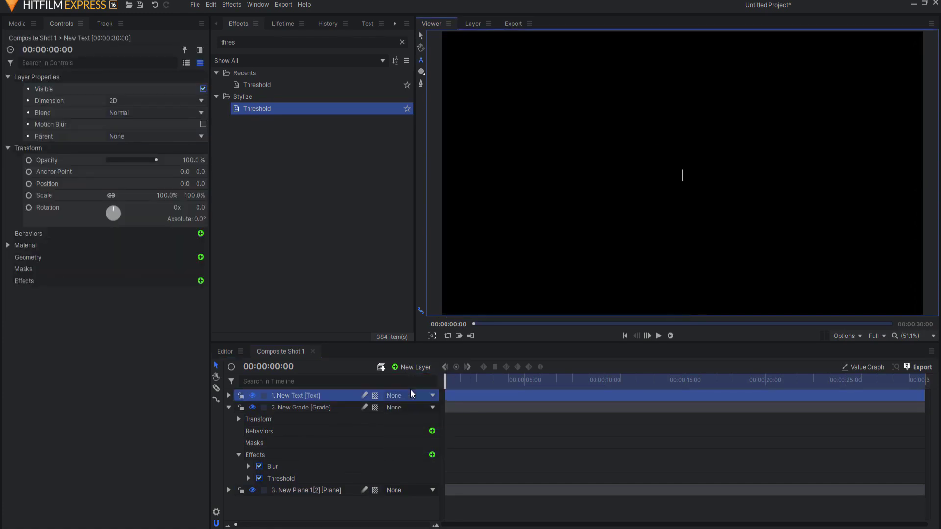
{"action": "type", "text": "LIKE AND SUBS"}
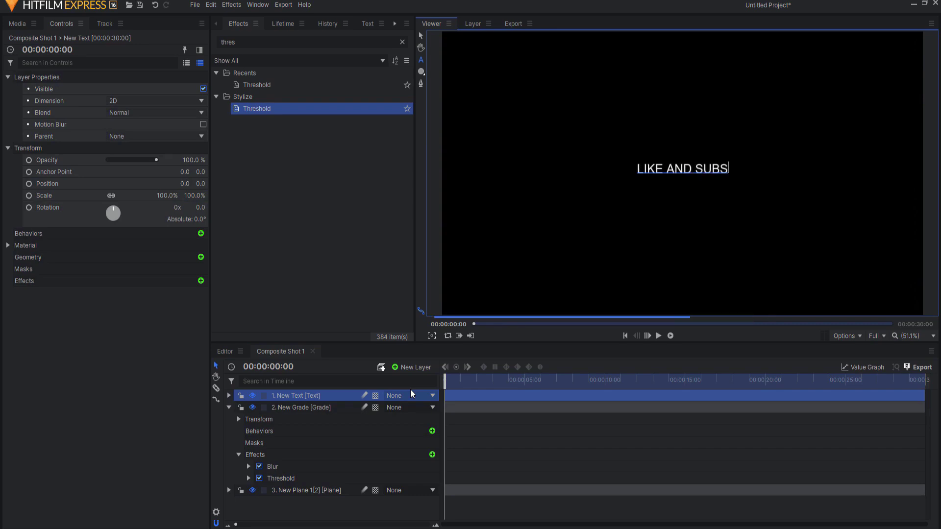
{"action": "type", "text": "CRIBE"}
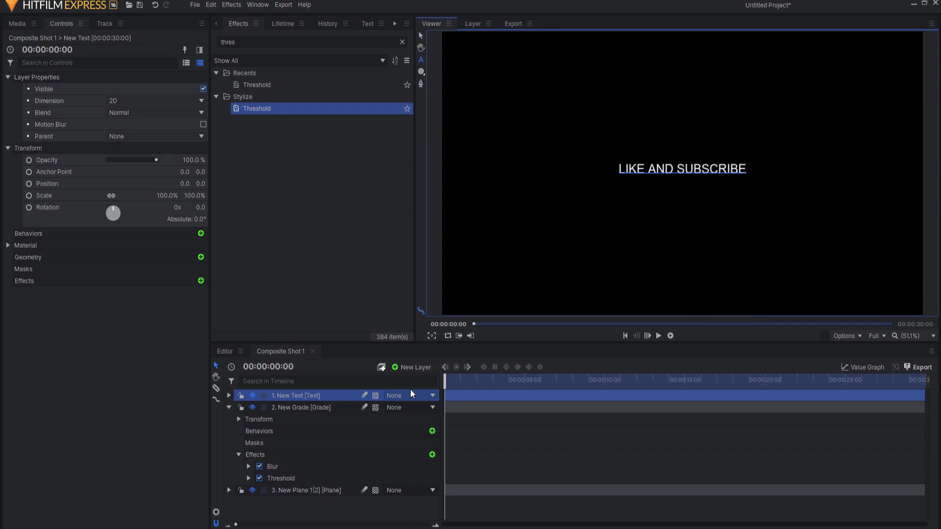
{"action": "left_click", "coordinate": [420, 36]}
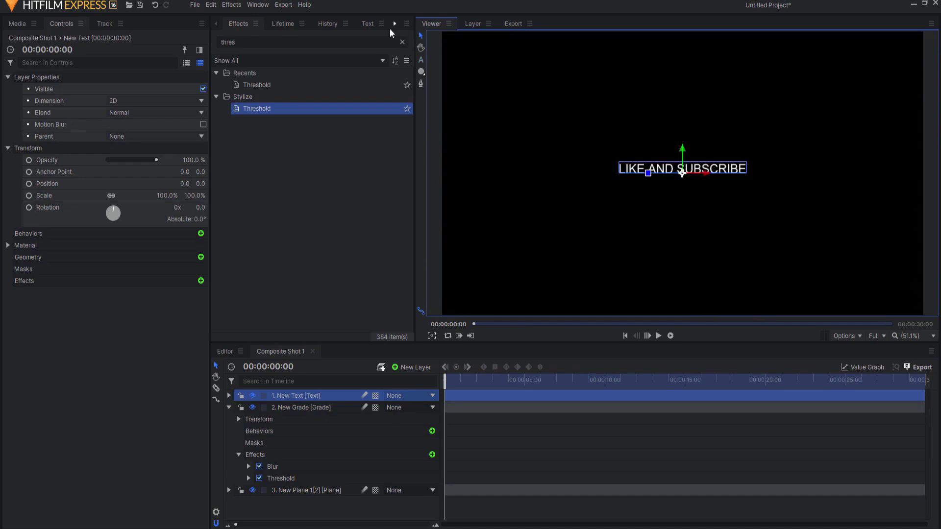
- Set the text's font size to 123 and stretch it to about 289% vertically
{"action": "left_click", "coordinate": [368, 23]}
{"action": "double_click", "coordinate": [289, 79]}
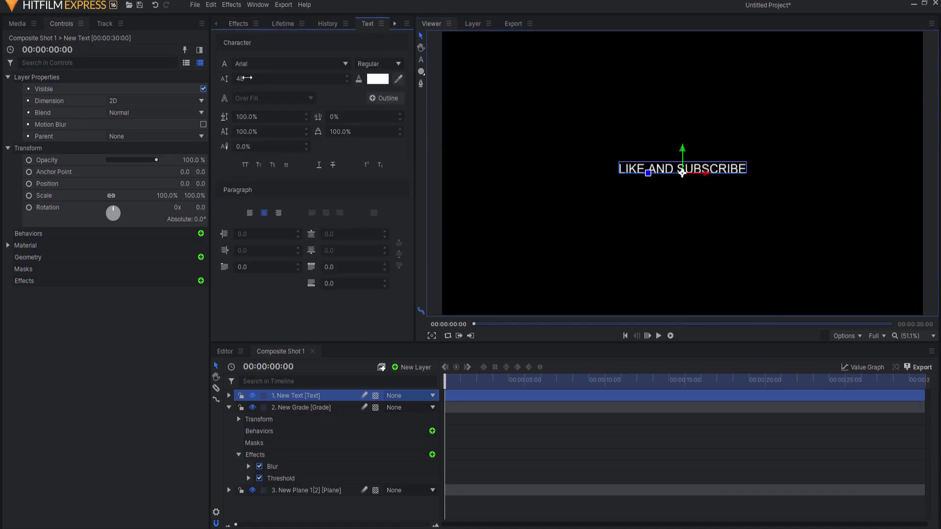
{"action": "type", "text": "94"}
{"action": "key", "text": "Return"}
{"action": "key", "text": "Up"}
{"action": "key", "text": "Up"}
{"action": "key", "text": "Up"}
{"action": "key", "text": "Up"}
{"action": "key", "text": "Up"}
{"action": "key", "text": "Up"}
{"action": "key", "text": "Up"}
{"action": "key", "text": "Up"}
{"action": "key", "text": "Up"}
{"action": "key", "text": "Up"}
{"action": "key", "text": "Up"}
{"action": "key", "text": "Up"}
{"action": "key", "text": "Up"}
{"action": "key", "text": "Up"}
{"action": "key", "text": "Up"}
{"action": "key", "text": "Up"}
{"action": "key", "text": "Up"}
{"action": "key", "text": "Up"}
{"action": "key", "text": "Up"}
{"action": "key", "text": "Up"}
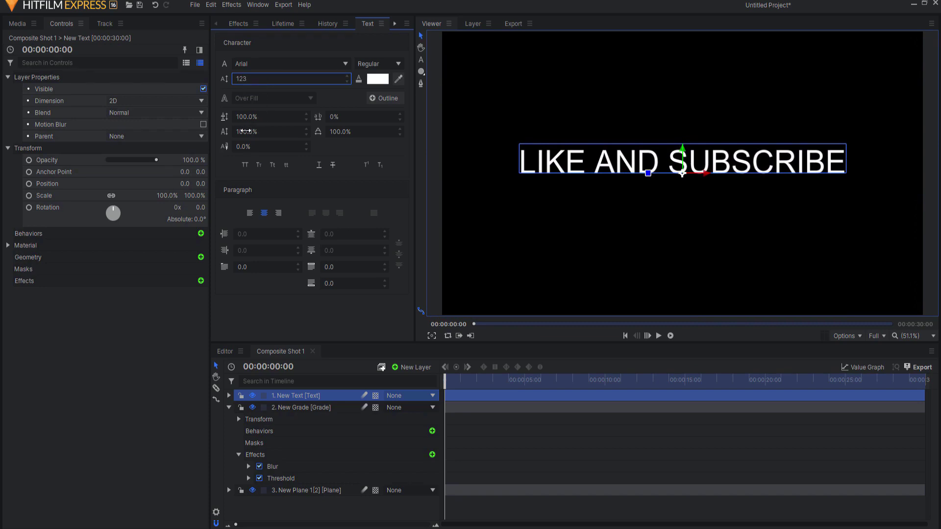
{"action": "left_click_drag", "start_coordinate": [245, 132], "coordinate": [346, 131]}
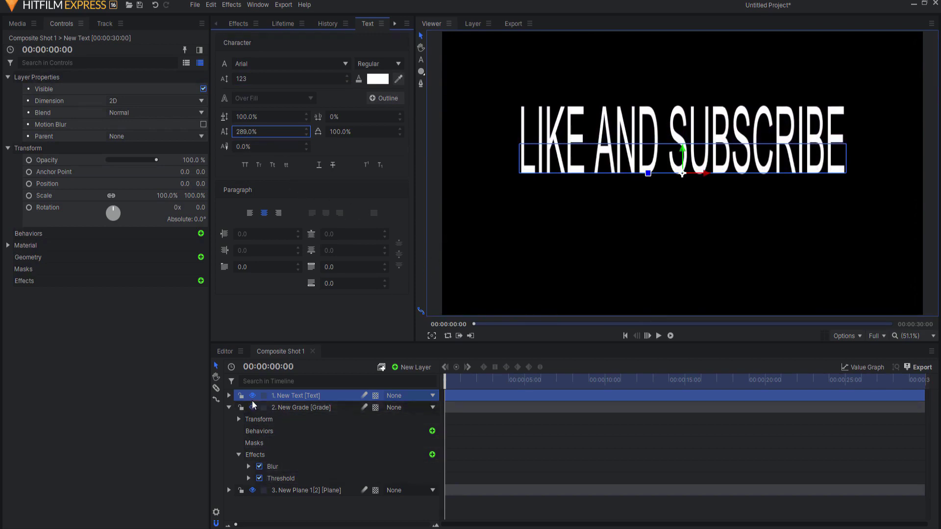
- Move the text layer below the Grade layer and test the blur radius on it
{"action": "left_click", "coordinate": [229, 407]}
{"action": "left_click", "coordinate": [294, 408]}
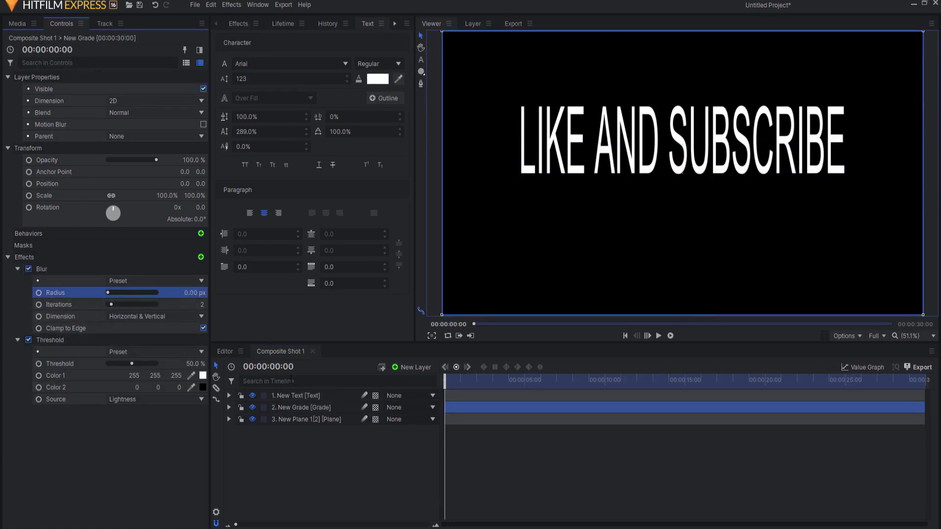
{"action": "left_click_drag", "start_coordinate": [292, 396], "coordinate": [324, 409]}
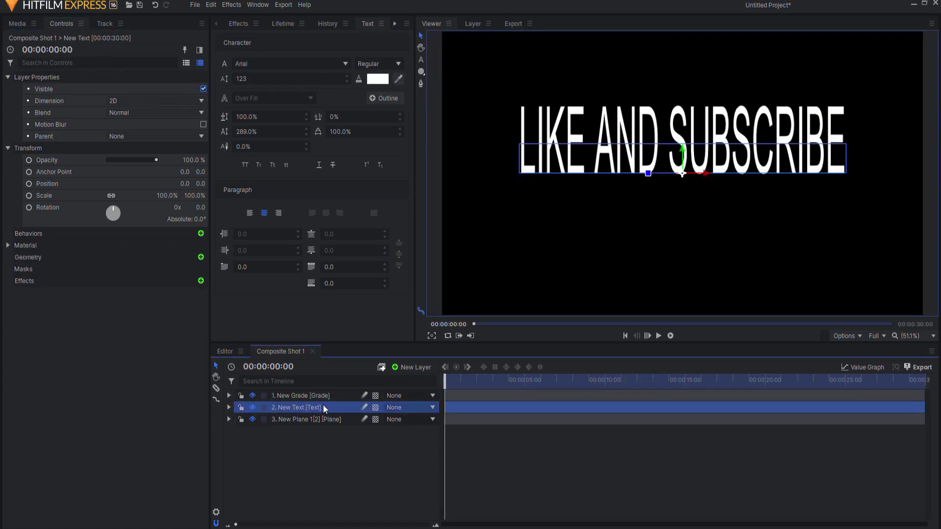
{"action": "left_click", "coordinate": [294, 397]}
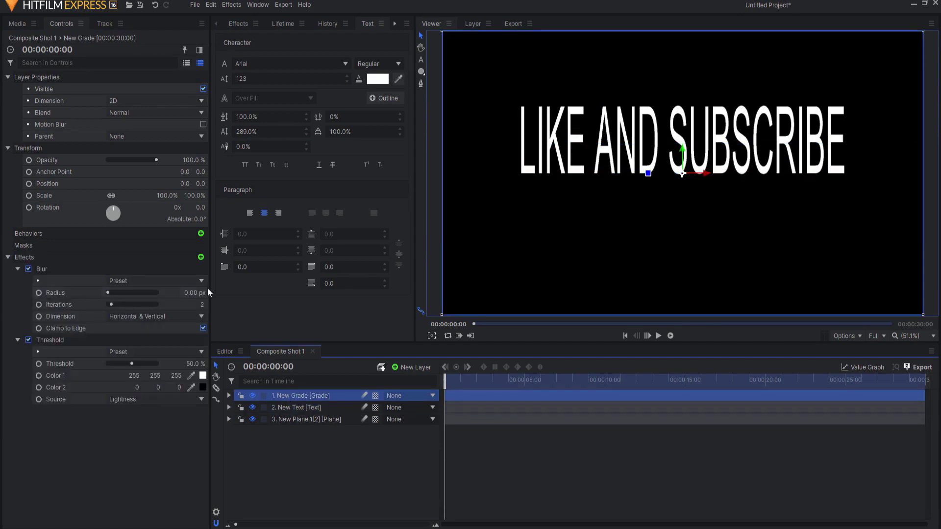
{"action": "left_click_drag", "start_coordinate": [196, 293], "coordinate": [200, 270]}
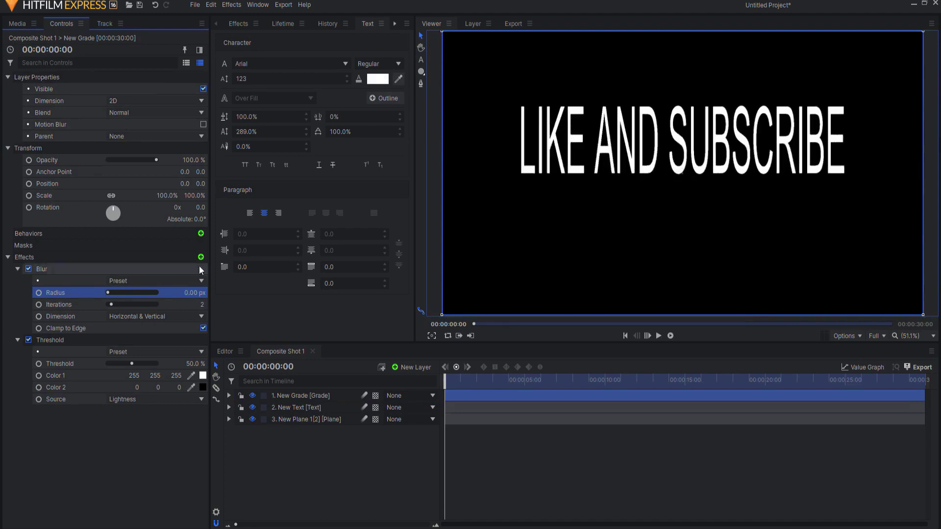
- Set the LIKE AND SUBSCRIBE text's font style to Bold
{"action": "left_click", "coordinate": [295, 407]}
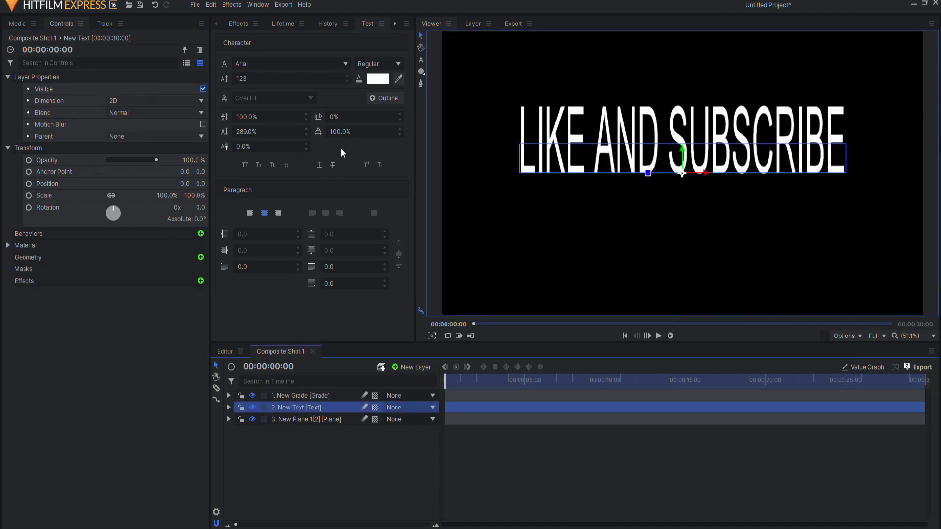
{"action": "left_click", "coordinate": [375, 64]}
{"action": "left_click", "coordinate": [368, 91]}
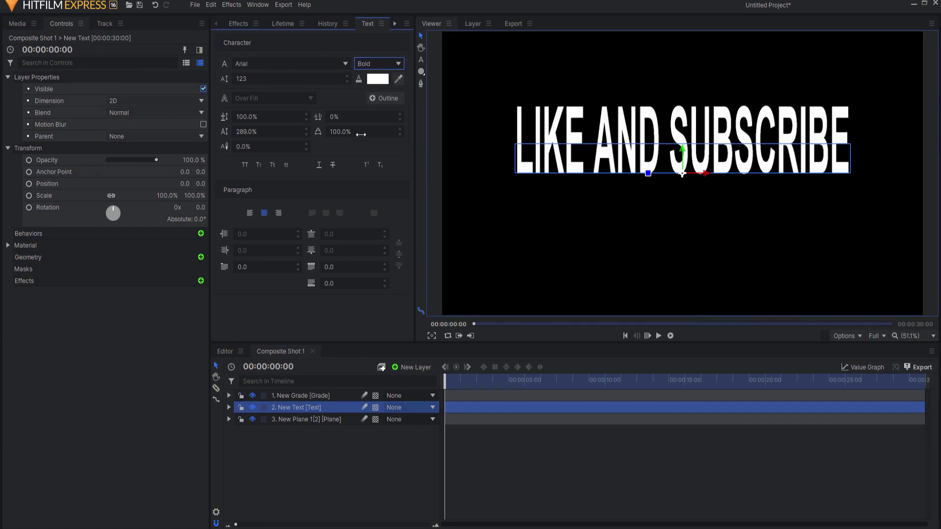
{"action": "left_click", "coordinate": [301, 399]}
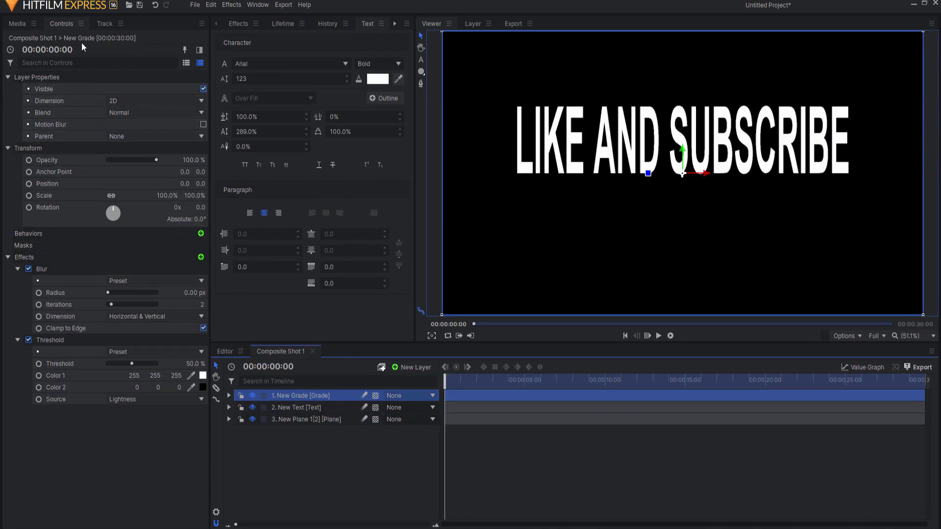
- Add New Plane 1 from the media and squash it into a thin band below the text
{"action": "left_click", "coordinate": [14, 24]}
{"action": "left_click_drag", "start_coordinate": [57, 133], "coordinate": [284, 413]}
{"action": "left_click_drag", "start_coordinate": [442, 315], "coordinate": [499, 192]}
{"action": "left_click_drag", "start_coordinate": [685, 154], "coordinate": [684, 174]}
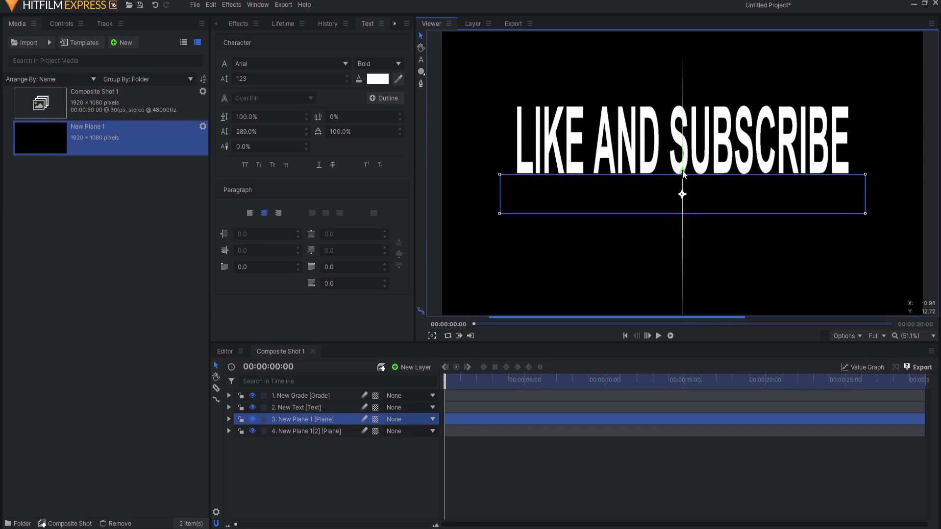
- Turn the band white with Fill Color and round it with an ellipse mask
{"action": "left_click", "coordinate": [238, 23]}
{"action": "left_click", "coordinate": [252, 42]}
{"action": "type", "text": "fil"}
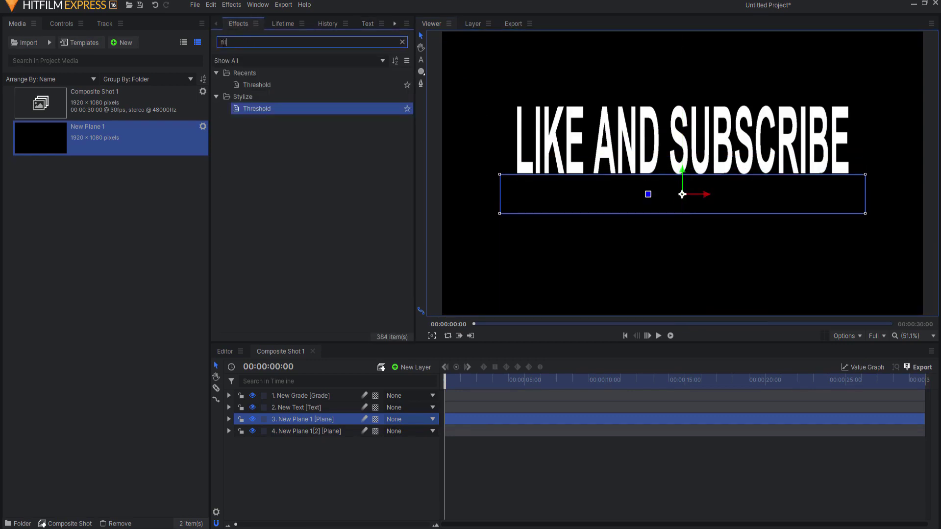
{"action": "type", "text": "l"}
{"action": "double_click", "coordinate": [257, 84]}
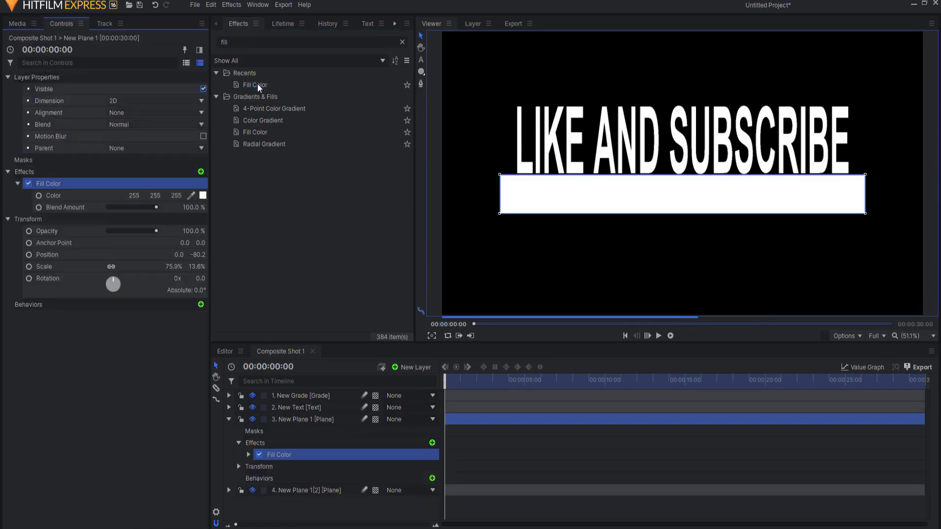
{"action": "double_click", "coordinate": [422, 72]}
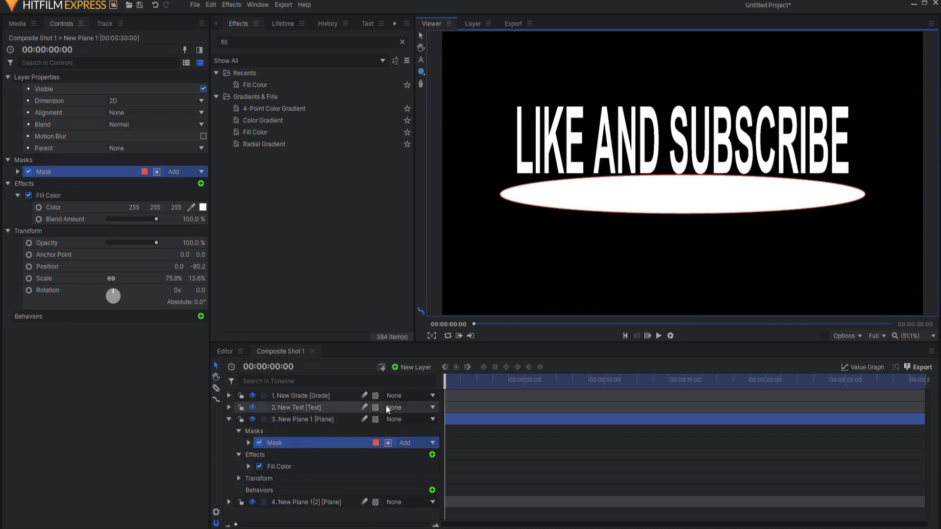
- Keyframe the Grade layer's Blur radius at 131 px at 00:00:04:27 and 0 px at the start
{"action": "left_click", "coordinate": [297, 396]}
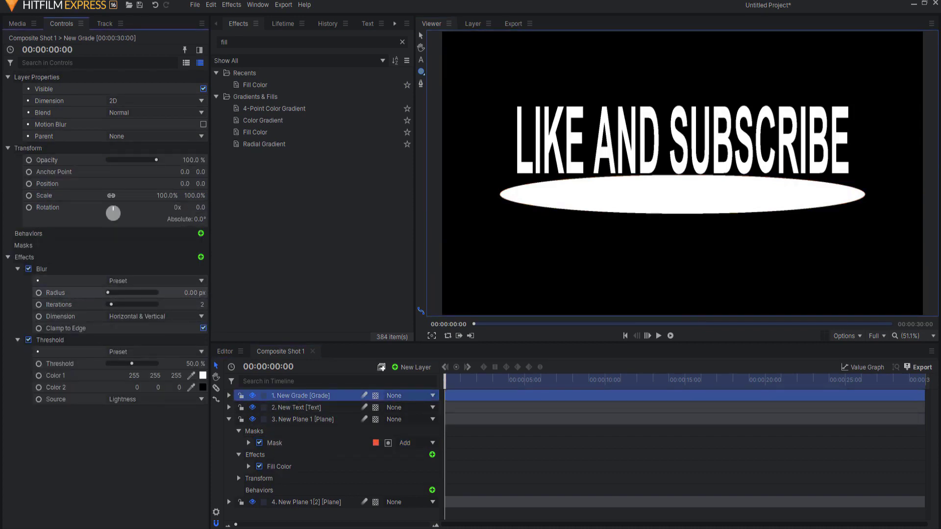
{"action": "left_click_drag", "start_coordinate": [190, 289], "coordinate": [269, 290]}
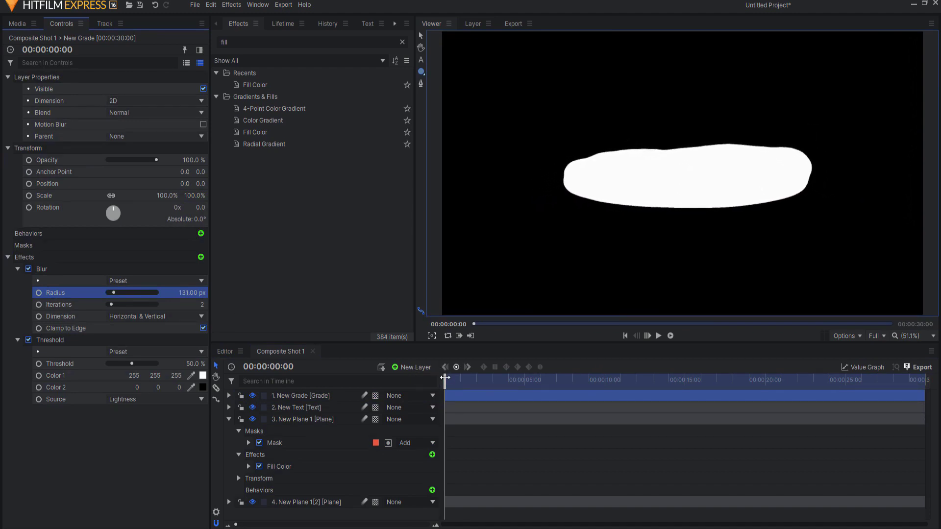
{"action": "left_click_drag", "start_coordinate": [445, 377], "coordinate": [523, 380]}
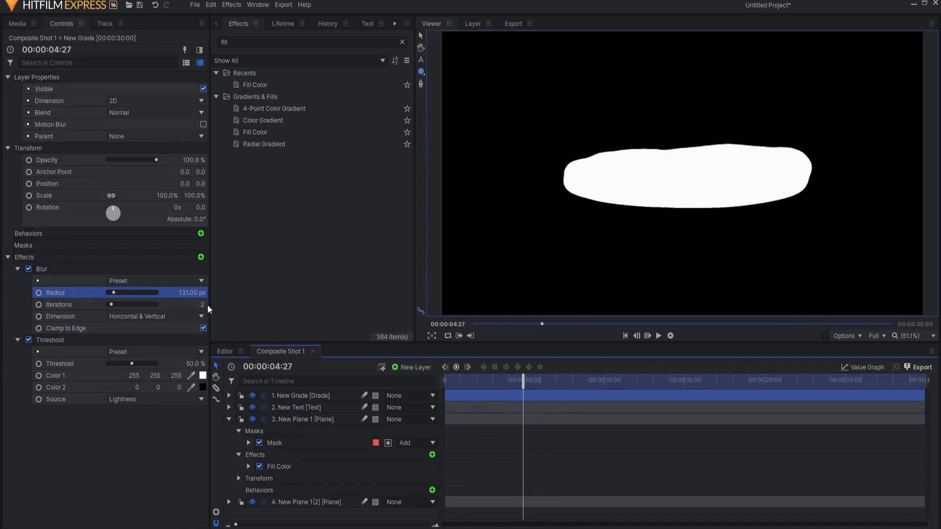
{"action": "left_click", "coordinate": [42, 293]}
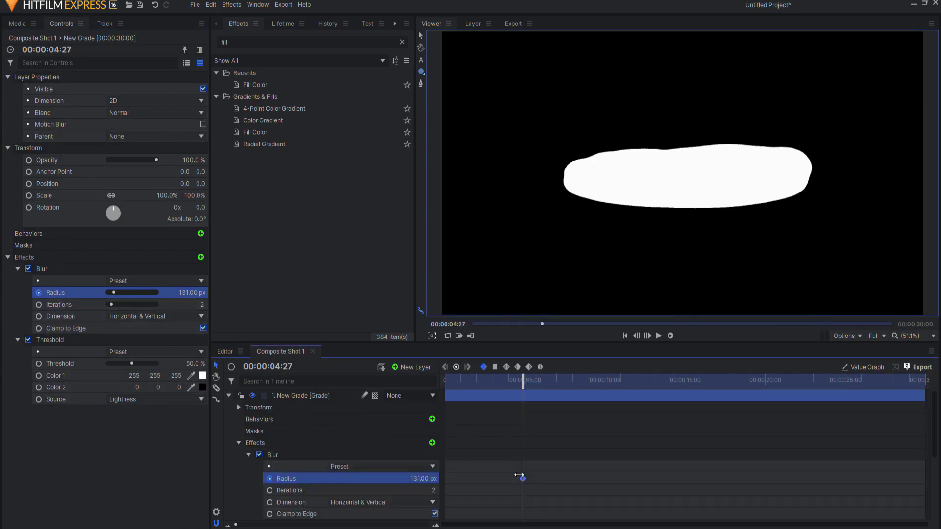
{"action": "left_click_drag", "start_coordinate": [523, 382], "coordinate": [445, 380]}
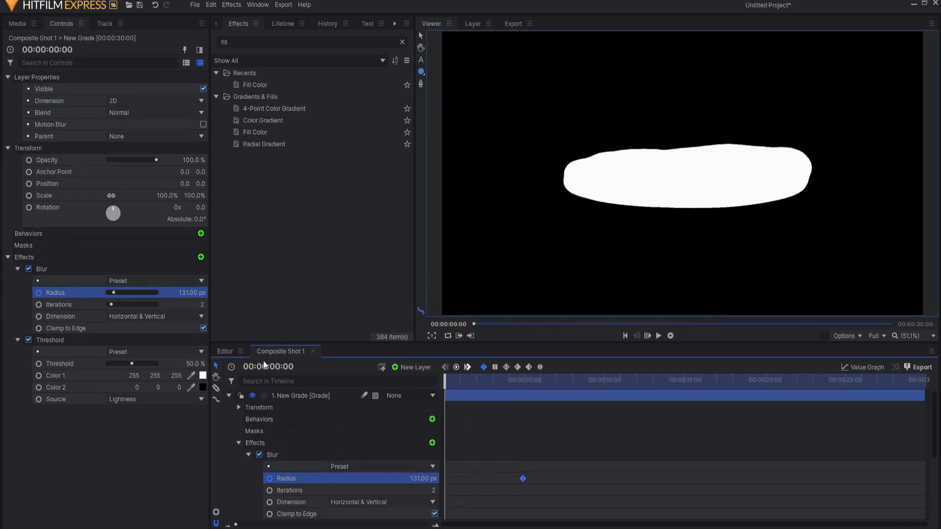
{"action": "left_click_drag", "start_coordinate": [194, 293], "coordinate": [193, 293]}
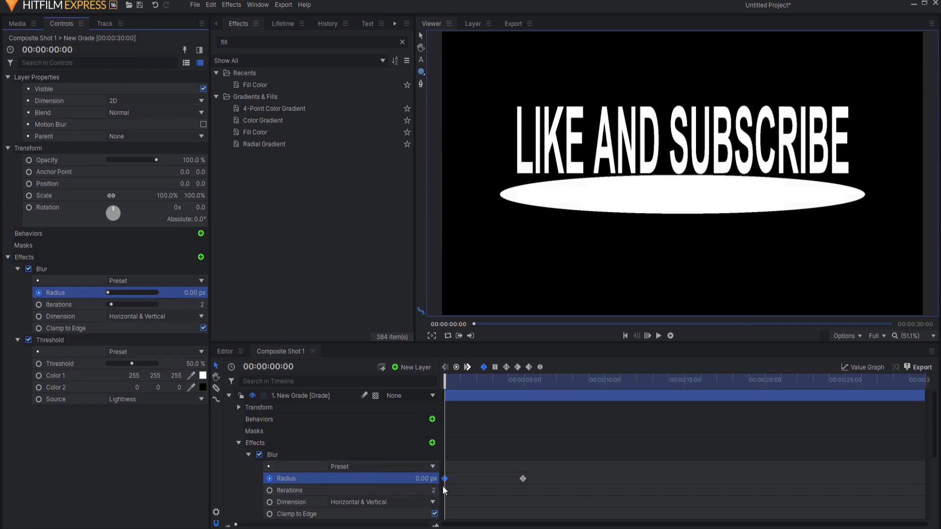
{"action": "left_click_drag", "start_coordinate": [451, 389], "coordinate": [431, 382]}
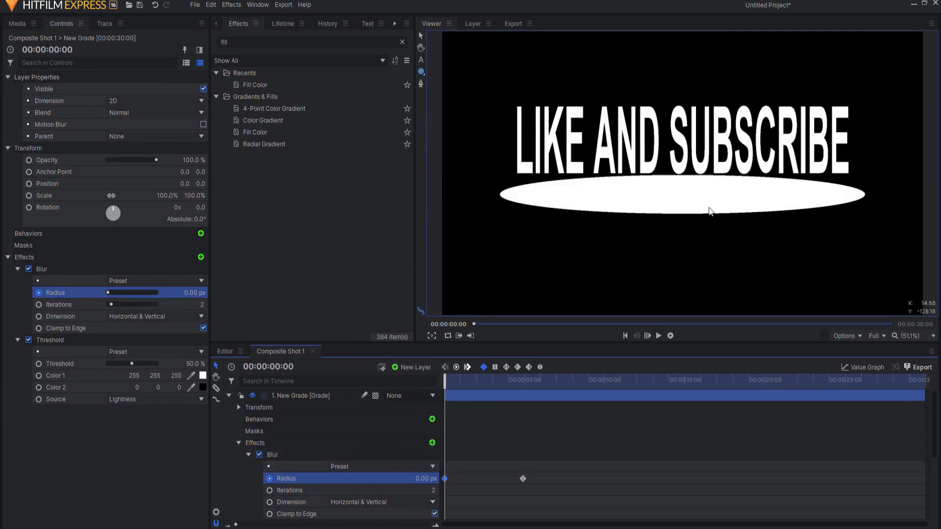
- Move the playhead to the Blur radius keyframe at 4:27
{"action": "left_click", "coordinate": [228, 396]}
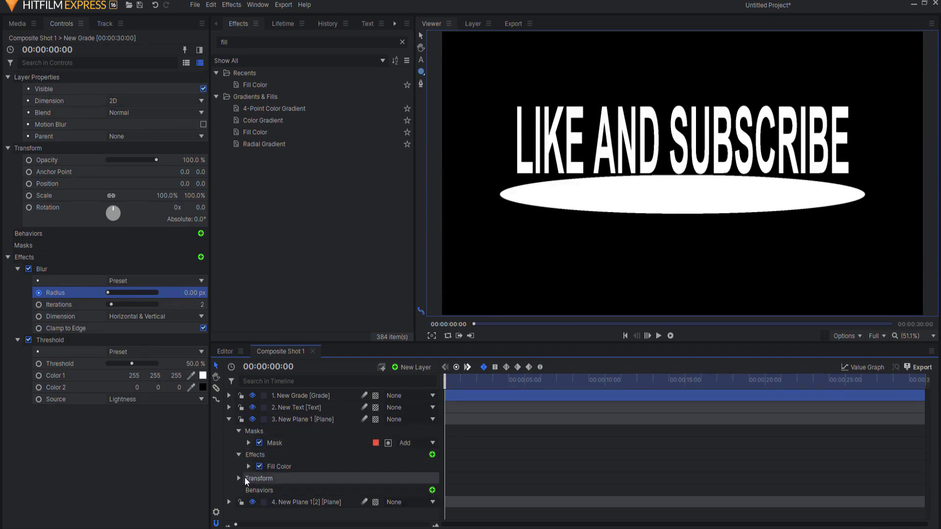
{"action": "left_click", "coordinate": [255, 478]}
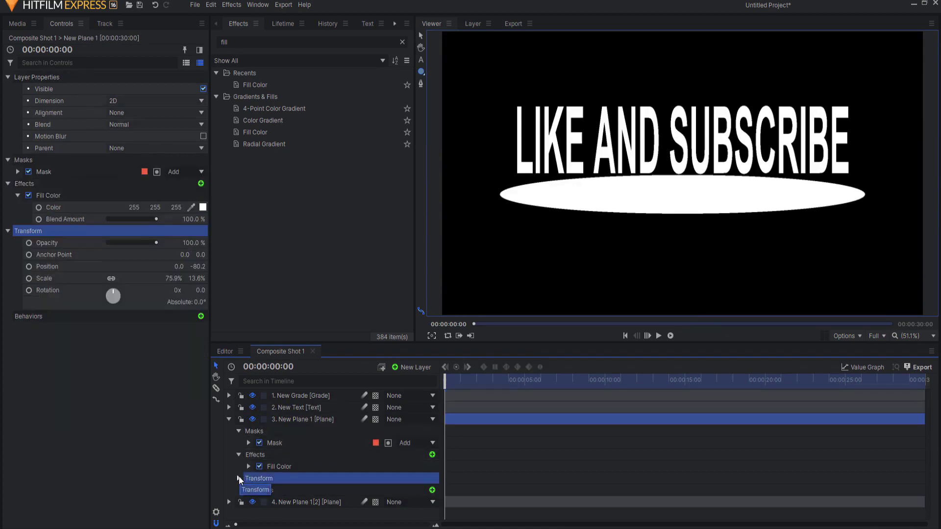
{"action": "left_click", "coordinate": [278, 396]}
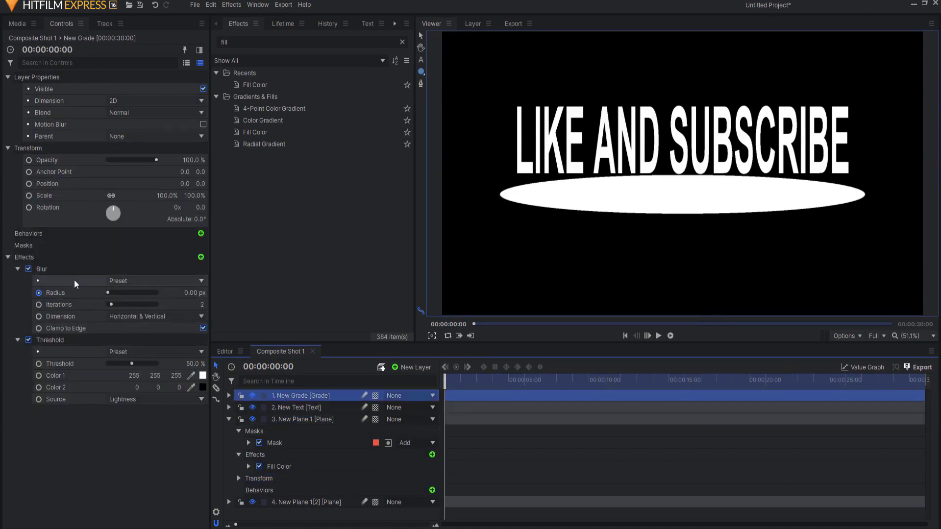
{"action": "left_click", "coordinate": [63, 294]}
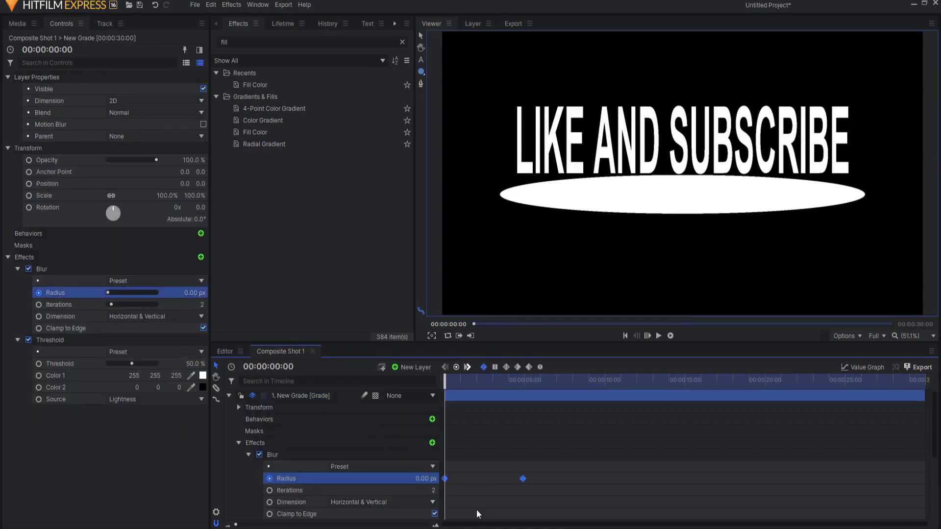
{"action": "double_click", "coordinate": [523, 478]}
{"action": "scroll", "coordinate": [381, 495], "scroll_direction": "down", "scroll_amount": 3}
- Keyframe the puddle plane's scale from 0% at the start to 75.9% by 13.6% at 4:27
{"action": "left_click", "coordinate": [282, 482]}
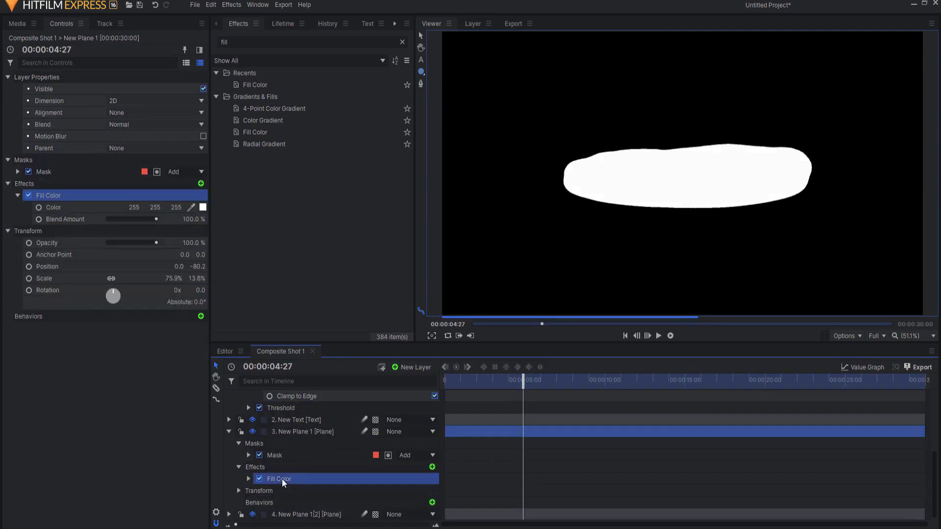
{"action": "left_click", "coordinate": [270, 490]}
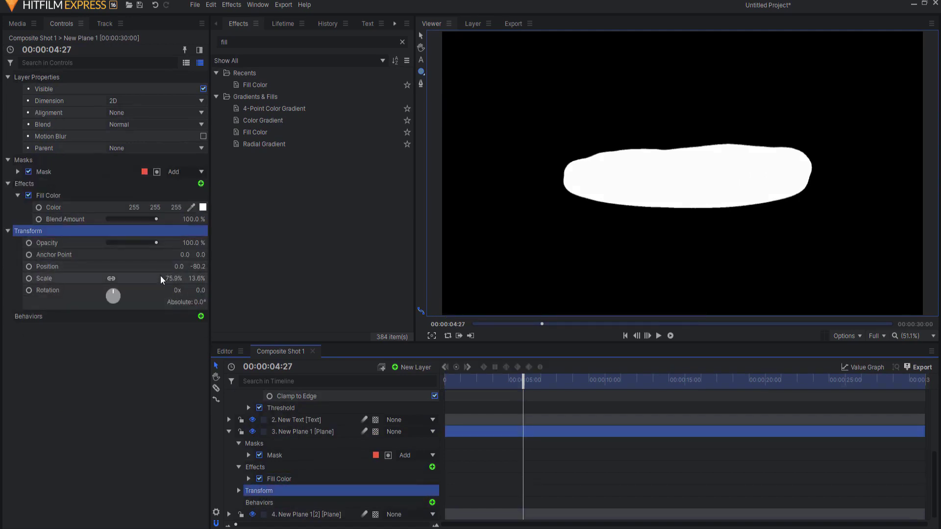
{"action": "left_click", "coordinate": [28, 279]}
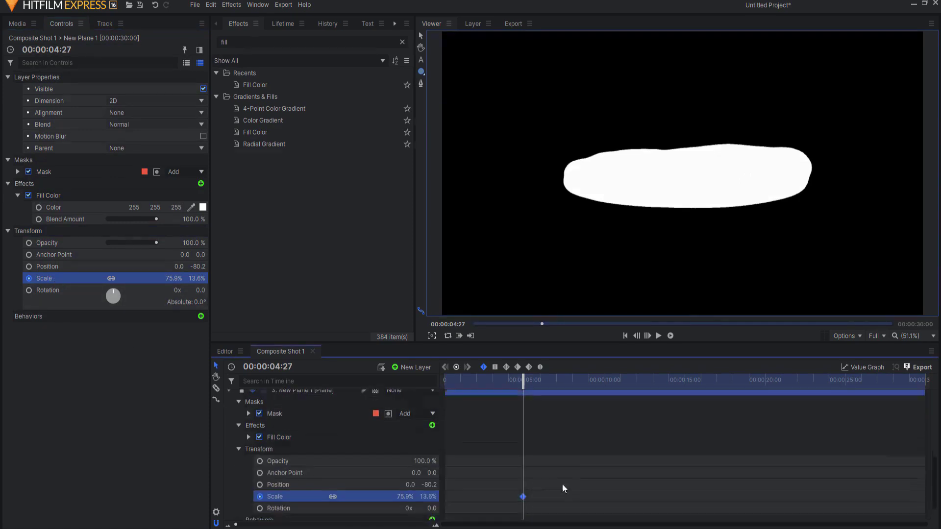
{"action": "left_click_drag", "start_coordinate": [523, 386], "coordinate": [444, 386]}
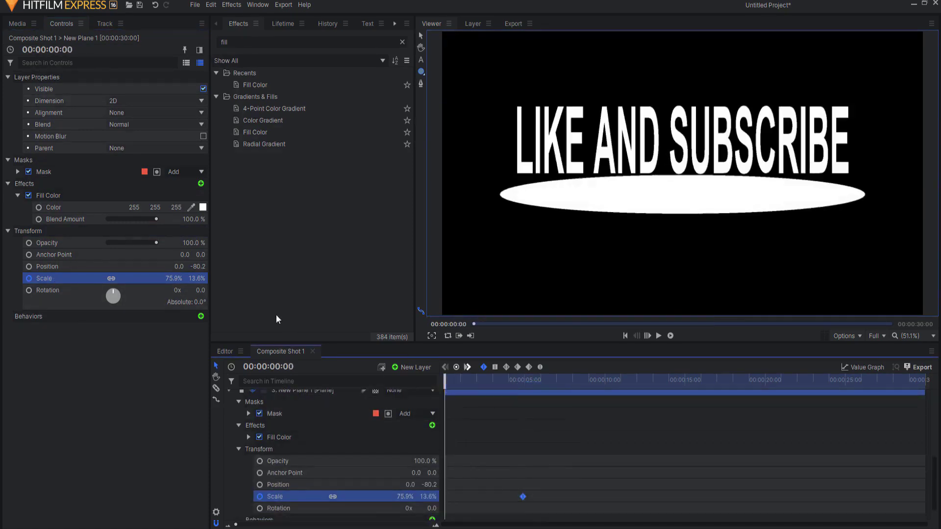
{"action": "left_click", "coordinate": [181, 278]}
{"action": "type", "text": "0"}
{"action": "key", "text": "Return"}
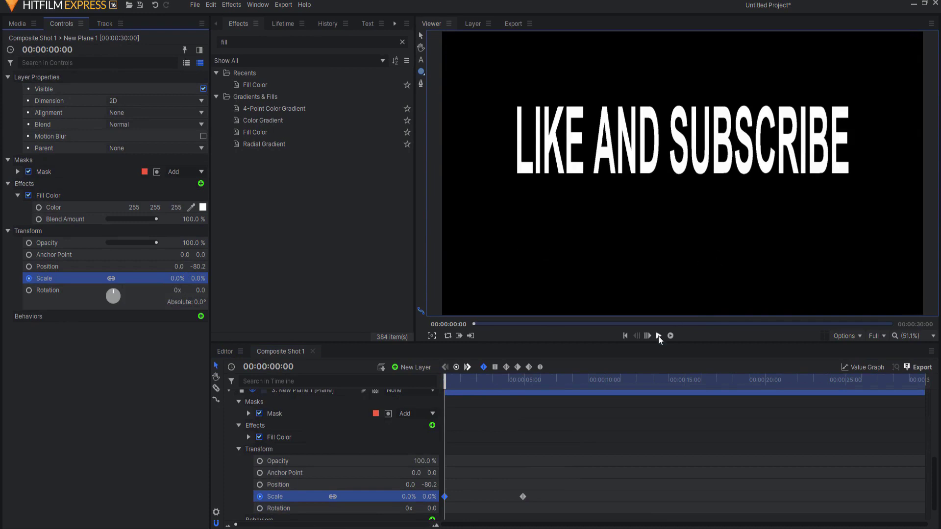
{"action": "mouse_move", "coordinate": [452, 379]}
{"action": "left_mouse_down"}
{"action": "mouse_move", "coordinate": [519, 373]}
{"action": "mouse_move", "coordinate": [460, 367]}
{"action": "mouse_move", "coordinate": [448, 373]}
{"action": "mouse_move", "coordinate": [463, 379]}
{"action": "mouse_move", "coordinate": [443, 380]}
{"action": "left_mouse_up"}
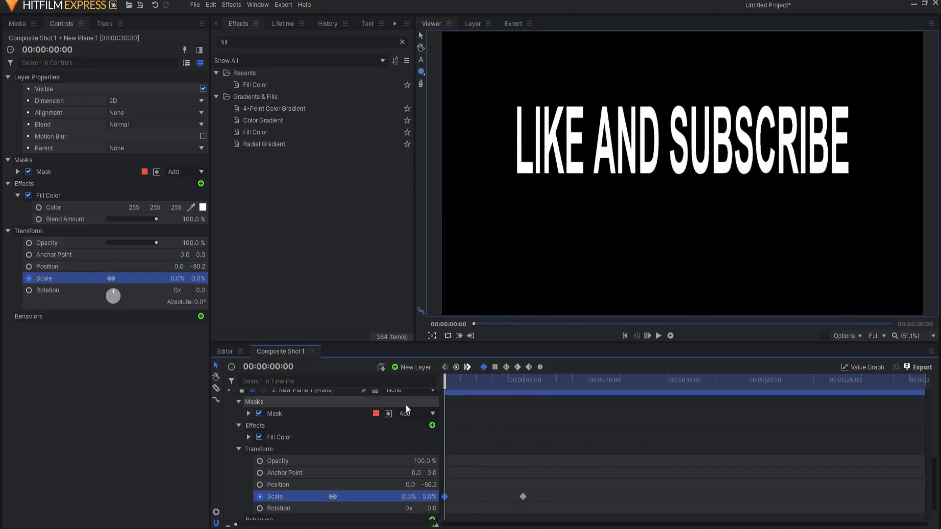
{"action": "scroll", "coordinate": [334, 461], "scroll_direction": "up", "scroll_amount": 3}
- Keyframe the text's Y position at -52.0 at 4:27
{"action": "left_click", "coordinate": [229, 452]}
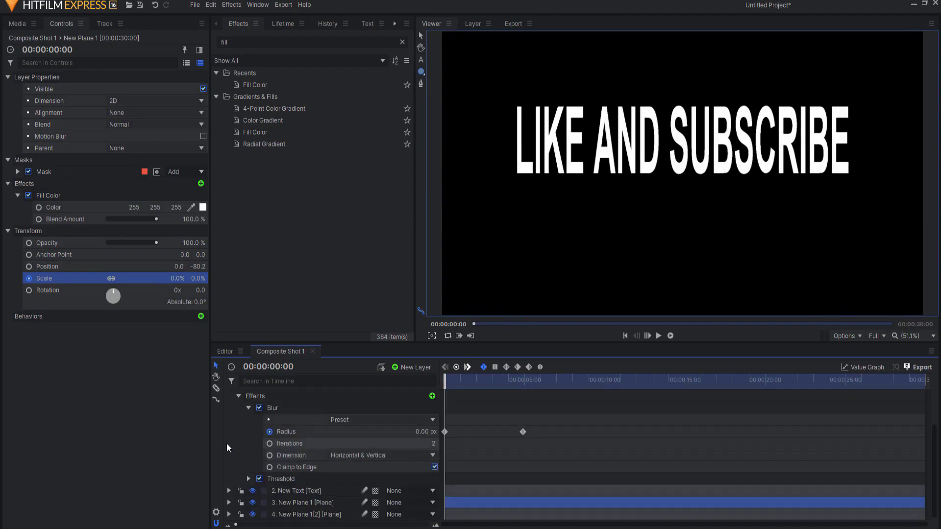
{"action": "left_click", "coordinate": [229, 491]}
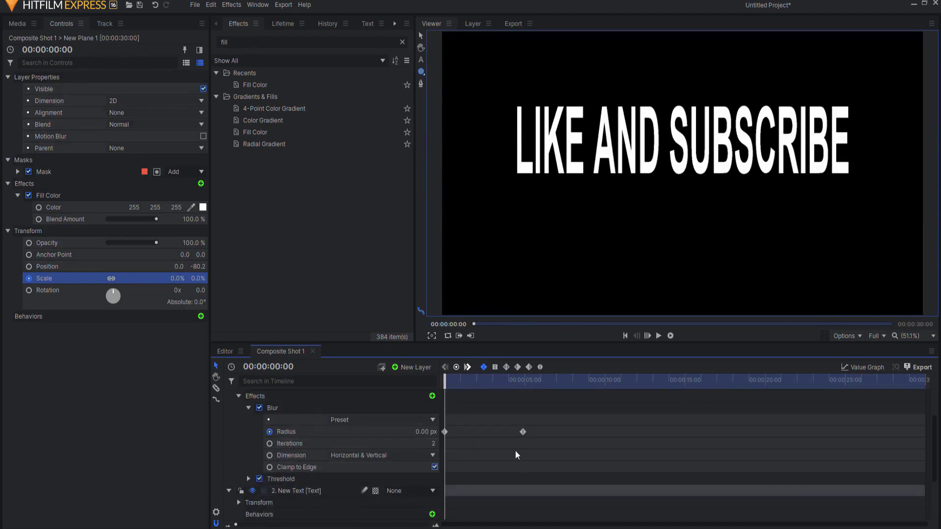
{"action": "left_click", "coordinate": [523, 432]}
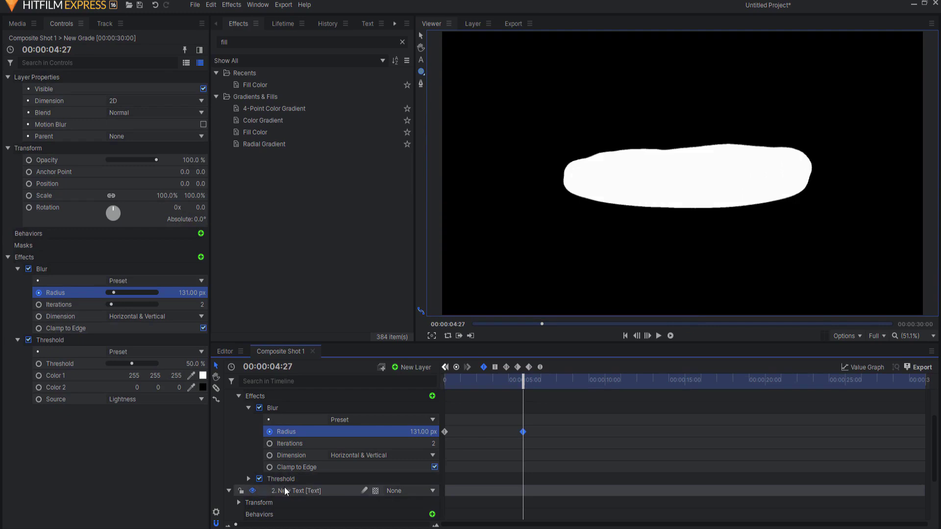
{"action": "left_click", "coordinate": [239, 502]}
{"action": "scroll", "coordinate": [271, 515], "scroll_direction": "down", "scroll_amount": 1}
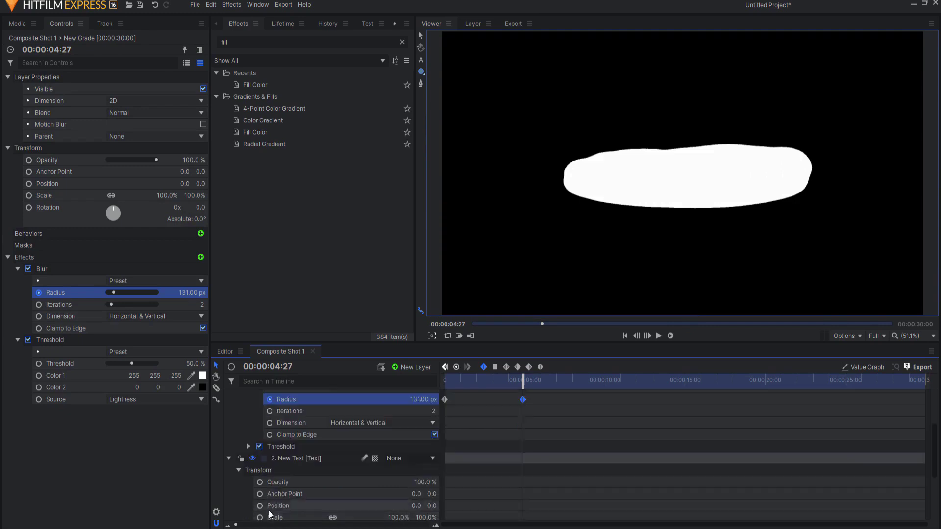
{"action": "left_click", "coordinate": [260, 506]}
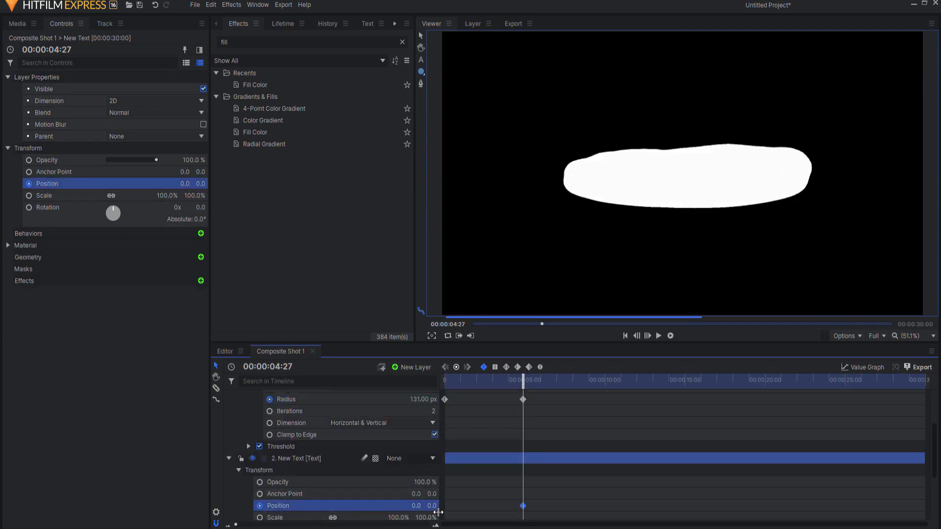
{"action": "left_click_drag", "start_coordinate": [431, 505], "coordinate": [472, 451]}
- Set the text's starting Y position to 0.0 and preview the sinking text
{"action": "left_click_drag", "start_coordinate": [526, 382], "coordinate": [445, 381]}
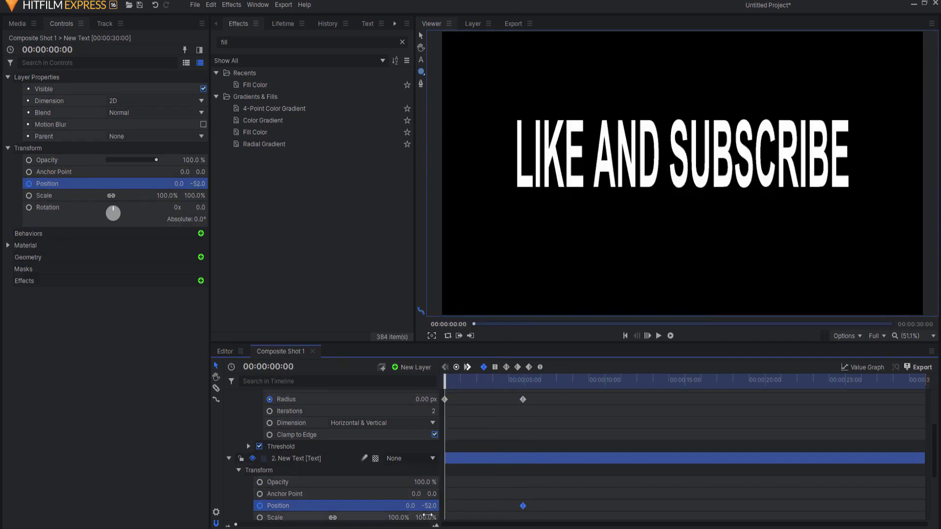
{"action": "type", "text": "0"}
{"action": "key", "text": "Return"}
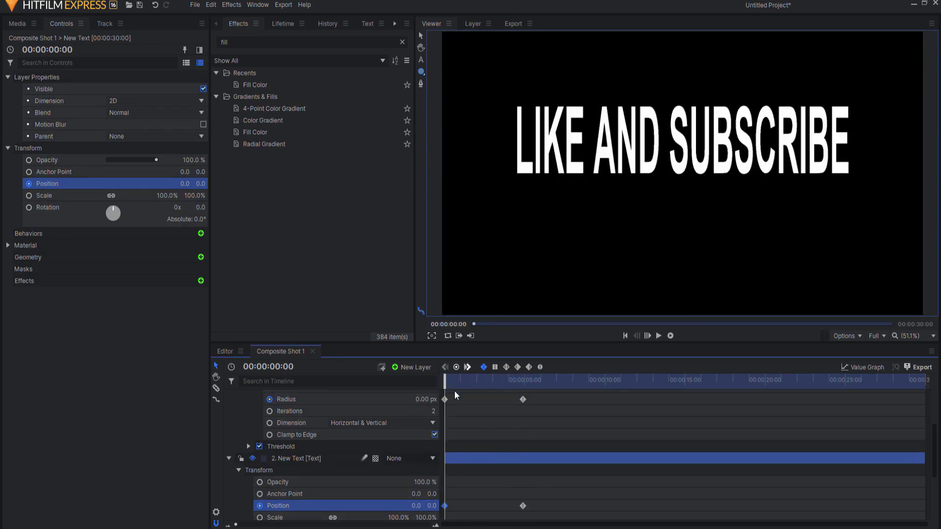
{"action": "mouse_move", "coordinate": [448, 381]}
{"action": "left_mouse_down"}
{"action": "mouse_move", "coordinate": [499, 377]}
{"action": "mouse_move", "coordinate": [453, 379]}
{"action": "mouse_move", "coordinate": [466, 380]}
{"action": "left_mouse_up"}
{"action": "scroll", "coordinate": [318, 421], "scroll_direction": "up", "scroll_amount": 5}
- Show only animated properties and set all six keyframes to smooth interpolation
{"action": "left_click", "coordinate": [229, 396]}
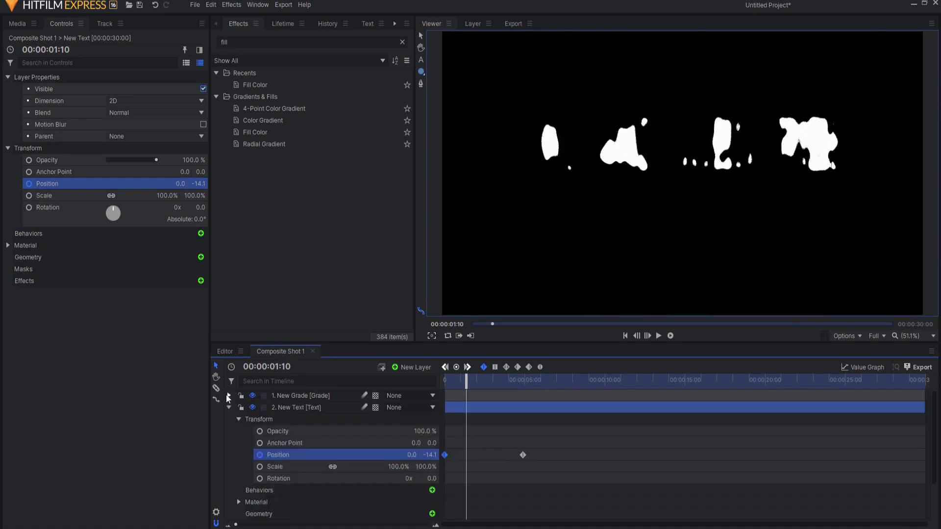
{"action": "left_click", "coordinate": [229, 408]}
{"action": "left_click", "coordinate": [304, 473]}
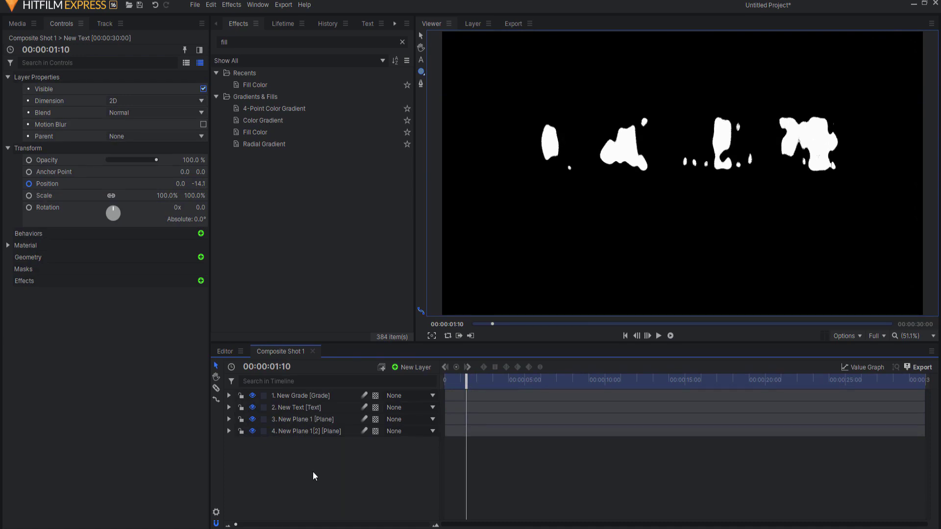
{"action": "key", "text": "u"}
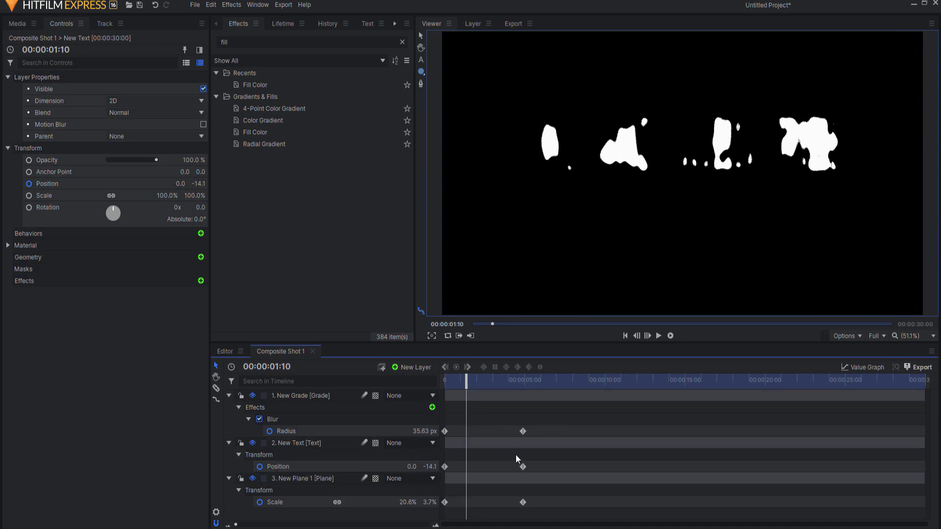
{"action": "left_click_drag", "start_coordinate": [557, 411], "coordinate": [435, 516]}
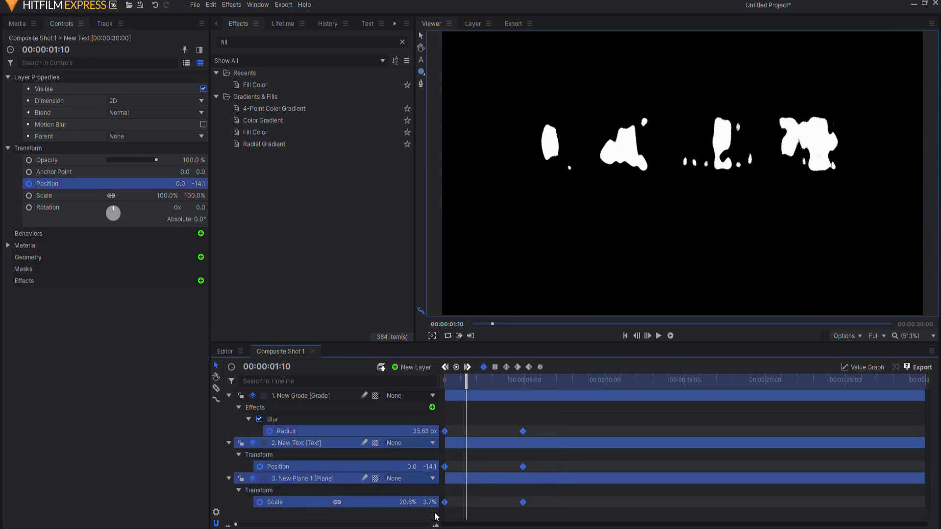
{"action": "left_click", "coordinate": [540, 366]}
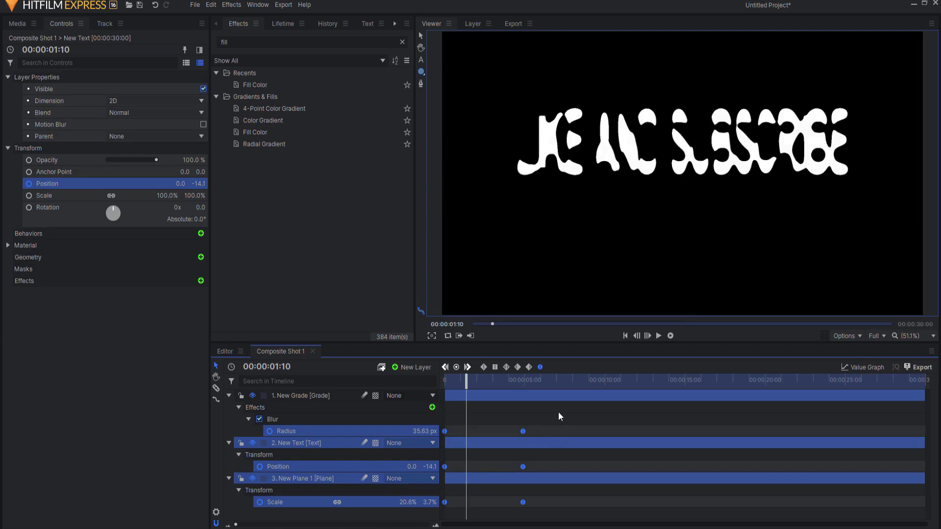
{"action": "mouse_move", "coordinate": [463, 381]}
{"action": "left_mouse_down"}
{"action": "mouse_move", "coordinate": [505, 381]}
{"action": "mouse_move", "coordinate": [464, 381]}
{"action": "left_mouse_up"}
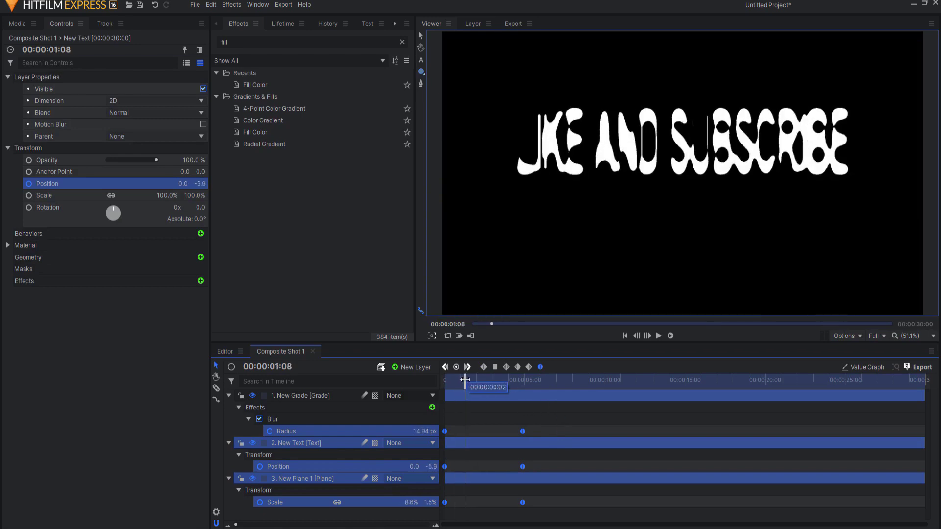
- Delay the start keyframes: blur to about 0:17, text drop to 0:11, puddle to 1:08
{"action": "left_click", "coordinate": [485, 416]}
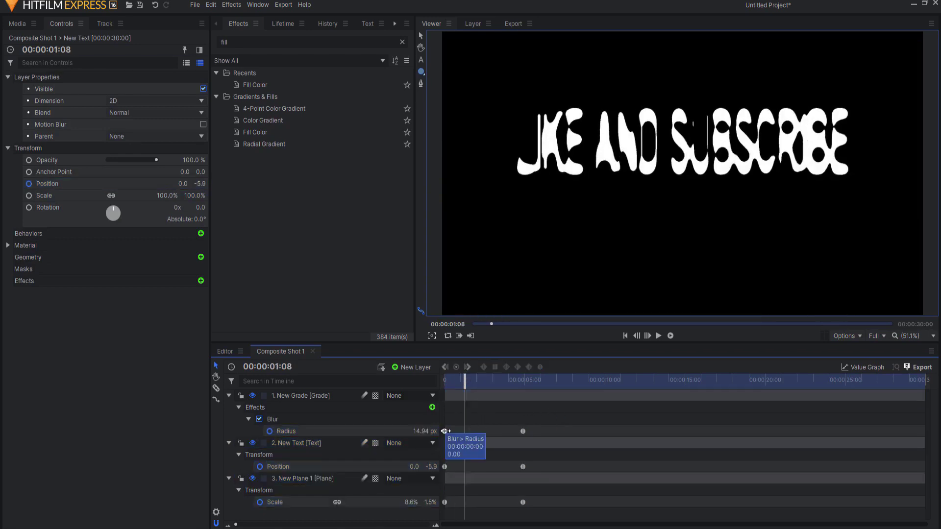
{"action": "left_click_drag", "start_coordinate": [445, 431], "coordinate": [464, 431]}
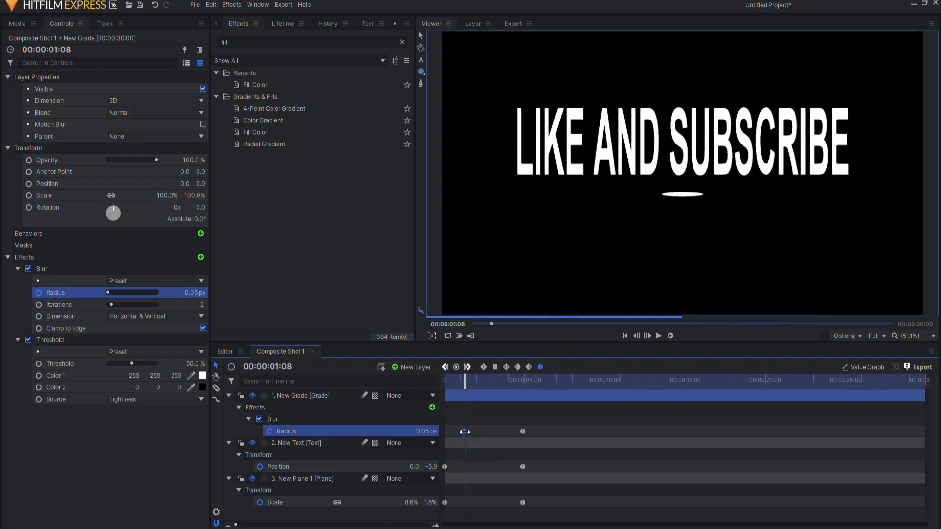
{"action": "left_click_drag", "start_coordinate": [445, 467], "coordinate": [451, 467]}
{"action": "mouse_move", "coordinate": [463, 382]}
{"action": "left_mouse_down"}
{"action": "mouse_move", "coordinate": [453, 381]}
{"action": "mouse_move", "coordinate": [486, 381]}
{"action": "mouse_move", "coordinate": [463, 382]}
{"action": "left_mouse_up"}
{"action": "left_click_drag", "start_coordinate": [447, 502], "coordinate": [471, 502]}
{"action": "mouse_move", "coordinate": [461, 386]}
{"action": "left_mouse_down"}
{"action": "mouse_move", "coordinate": [445, 386]}
{"action": "mouse_move", "coordinate": [486, 385]}
{"action": "mouse_move", "coordinate": [471, 385]}
{"action": "left_mouse_up"}
- Push the blur and puddle starts to about 1:19 and 2:09, and end the text drop at 3:21
{"action": "left_click_drag", "start_coordinate": [463, 432], "coordinate": [479, 431]}
{"action": "mouse_move", "coordinate": [467, 384]}
{"action": "left_mouse_down"}
{"action": "mouse_move", "coordinate": [448, 385]}
{"action": "mouse_move", "coordinate": [496, 385]}
{"action": "mouse_move", "coordinate": [482, 385]}
{"action": "left_mouse_up"}
{"action": "left_click_drag", "start_coordinate": [470, 502], "coordinate": [481, 501]}
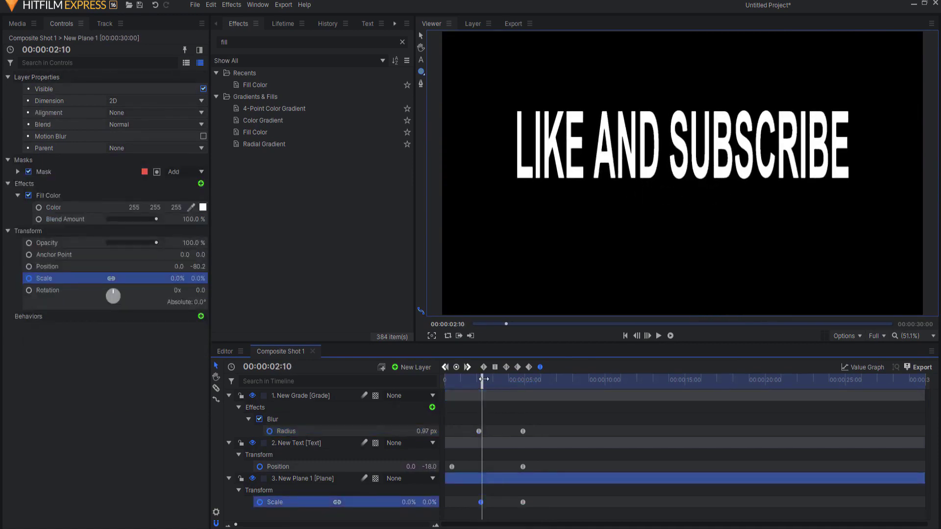
{"action": "mouse_move", "coordinate": [482, 383]}
{"action": "left_mouse_down"}
{"action": "mouse_move", "coordinate": [454, 382]}
{"action": "mouse_move", "coordinate": [500, 382]}
{"action": "mouse_move", "coordinate": [481, 383]}
{"action": "left_mouse_up"}
{"action": "left_click_drag", "start_coordinate": [522, 466], "coordinate": [501, 466]}
{"action": "left_click_drag", "start_coordinate": [479, 384], "coordinate": [537, 388]}
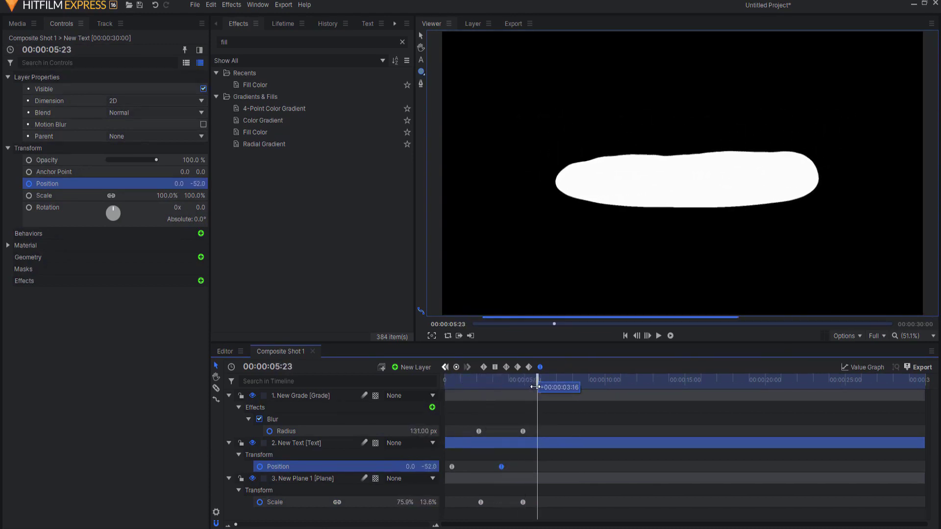
{"action": "key", "text": "Home"}
- Preview the melt, then drag all the end keyframes out to about 10 s
{"action": "left_click", "coordinate": [658, 336]}
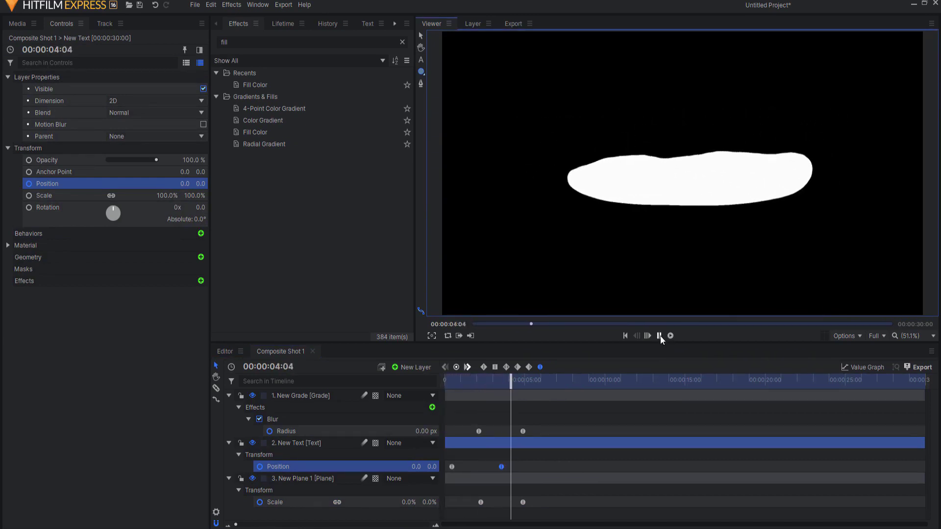
{"action": "left_click", "coordinate": [660, 336]}
{"action": "left_click_drag", "start_coordinate": [519, 381], "coordinate": [455, 381]}
{"action": "left_click_drag", "start_coordinate": [472, 421], "coordinate": [543, 507]}
{"action": "left_click_drag", "start_coordinate": [497, 464], "coordinate": [589, 466]}
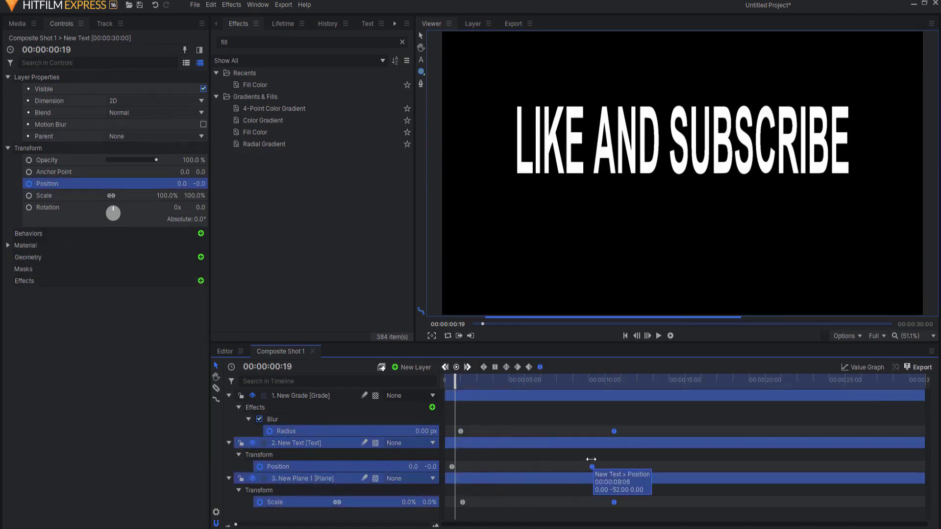
- Review the melt from the start and pull the end keyframes back to about 8:11
{"action": "key", "text": "Home"}
{"action": "left_click_drag", "start_coordinate": [452, 378], "coordinate": [520, 389]}
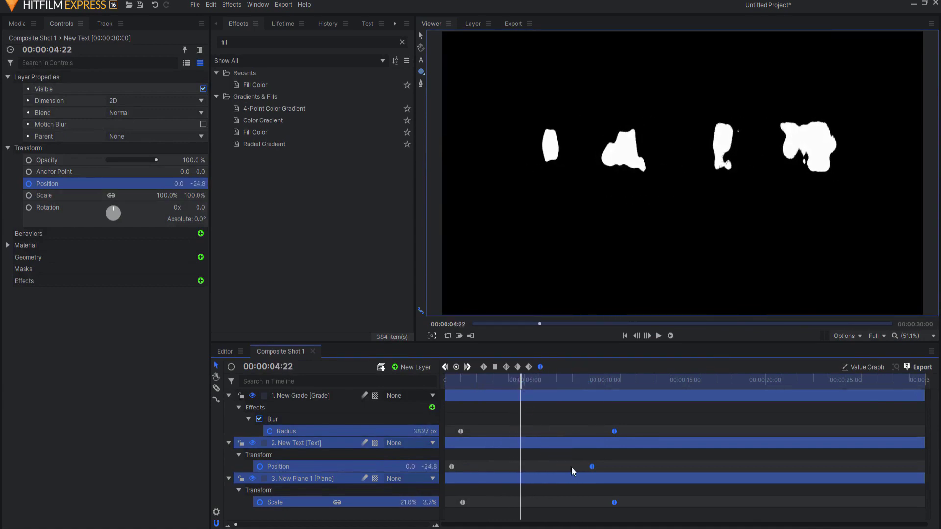
{"action": "left_click_drag", "start_coordinate": [614, 503], "coordinate": [568, 502]}
- End the puddle's Scale growth at about 8:02 and the text's Position drop at about 4:11
{"action": "left_click", "coordinate": [606, 502]}
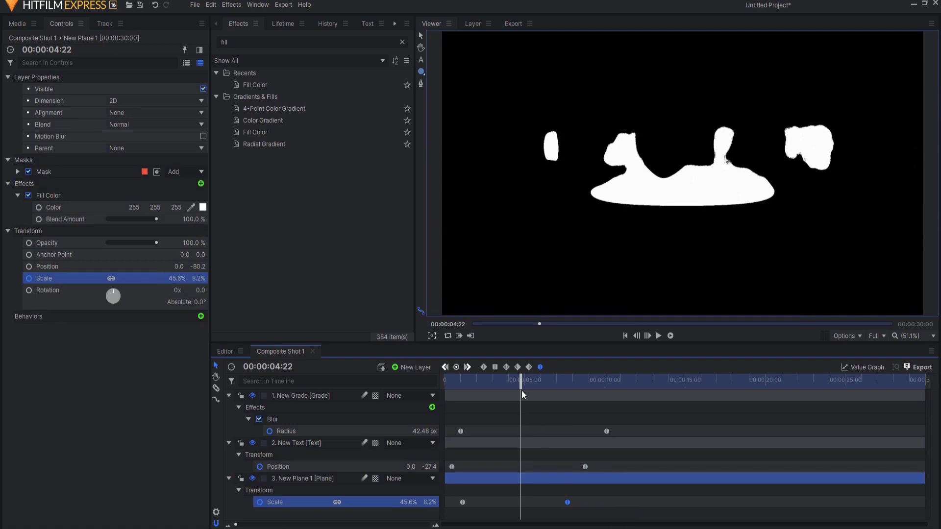
{"action": "left_click_drag", "start_coordinate": [522, 390], "coordinate": [500, 396]}
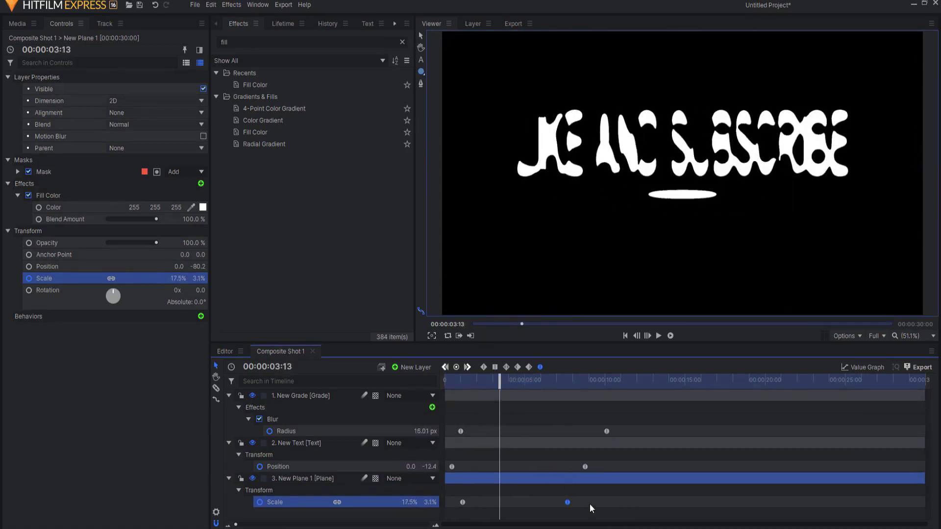
{"action": "left_click_drag", "start_coordinate": [567, 502], "coordinate": [574, 503]}
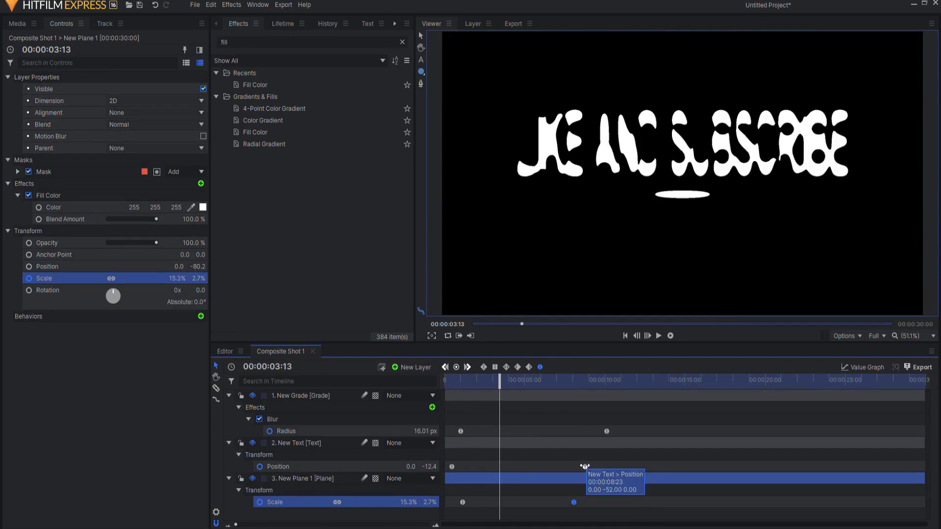
{"action": "left_click_drag", "start_coordinate": [585, 466], "coordinate": [509, 467]}
{"action": "left_click_drag", "start_coordinate": [500, 383], "coordinate": [407, 388]}
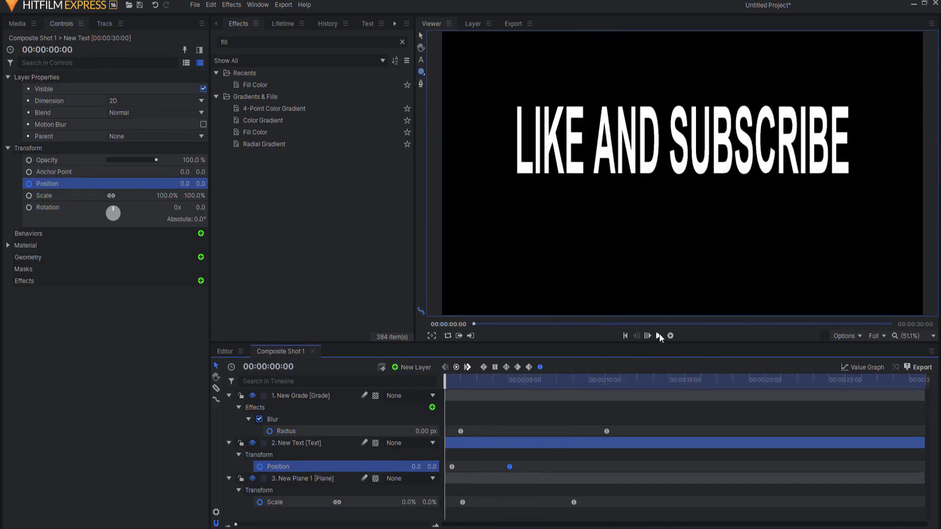
- Play the melt, stop near 5:09, and select the puddle's final Scale keyframe
{"action": "left_click", "coordinate": [659, 336]}
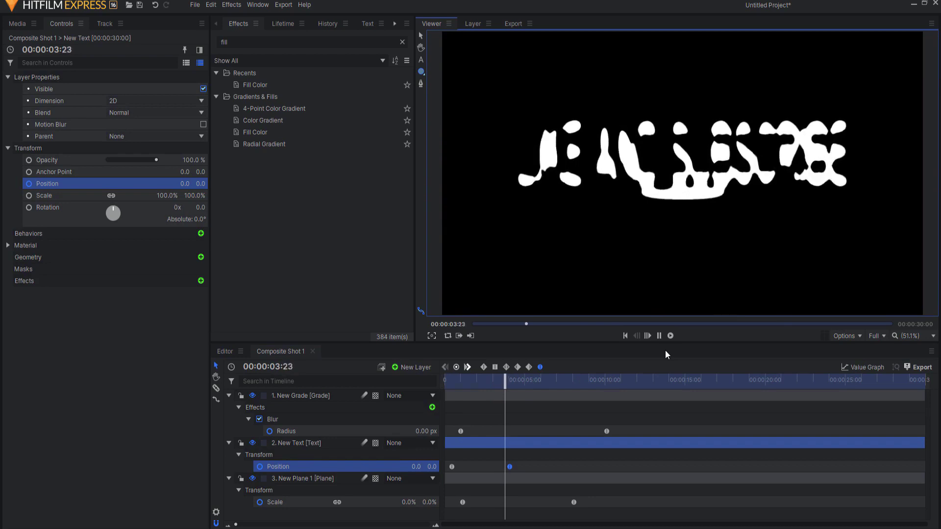
{"action": "left_click", "coordinate": [660, 335]}
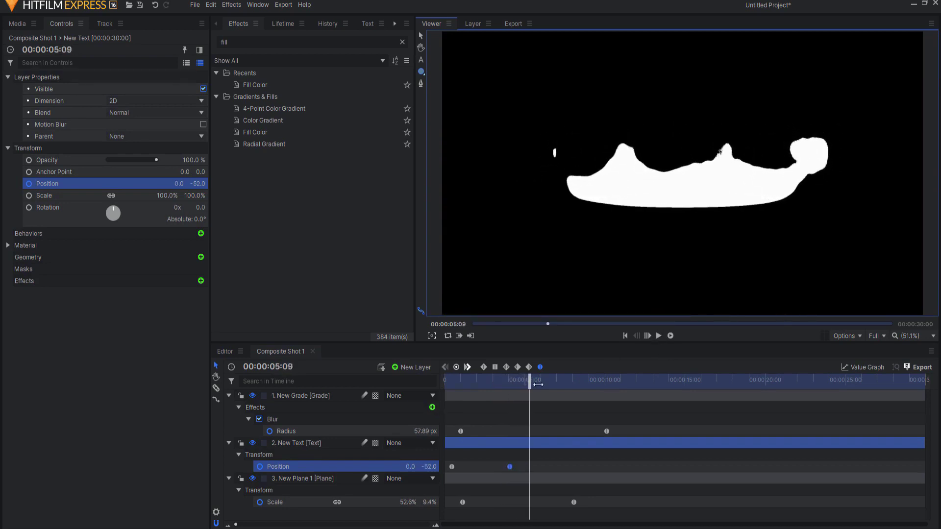
{"action": "left_click_drag", "start_coordinate": [530, 382], "coordinate": [493, 385]}
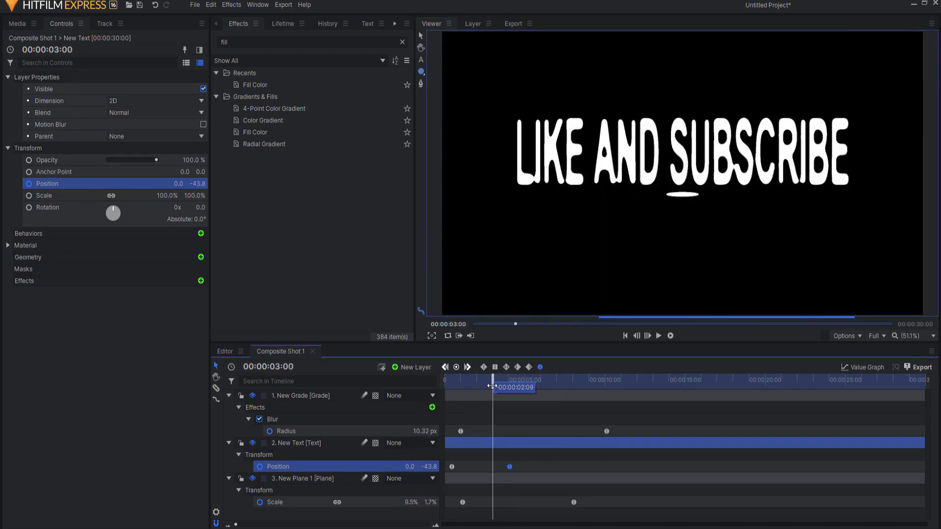
{"action": "left_click", "coordinate": [575, 503]}
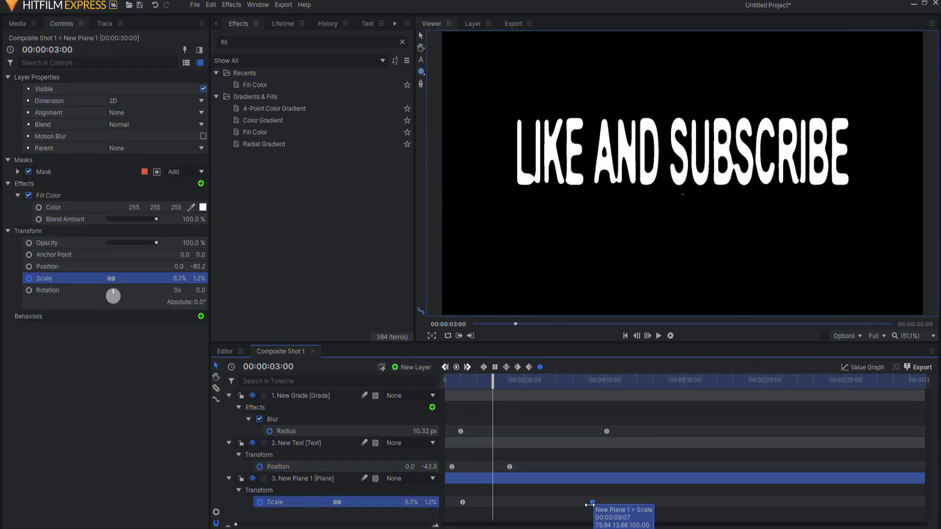
- Move the Blur Radius peak keyframe earlier to about 9:25 and replay from the start
{"action": "left_click", "coordinate": [659, 336]}
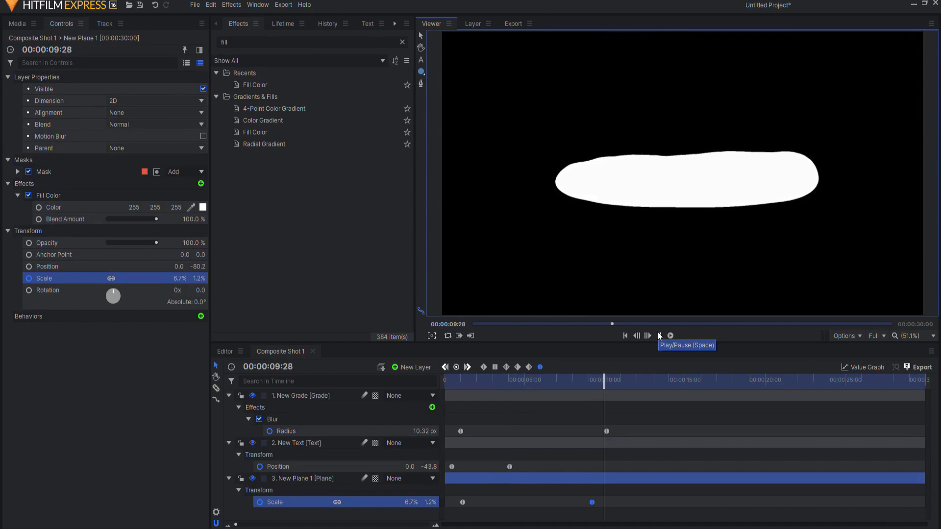
{"action": "left_click", "coordinate": [658, 334]}
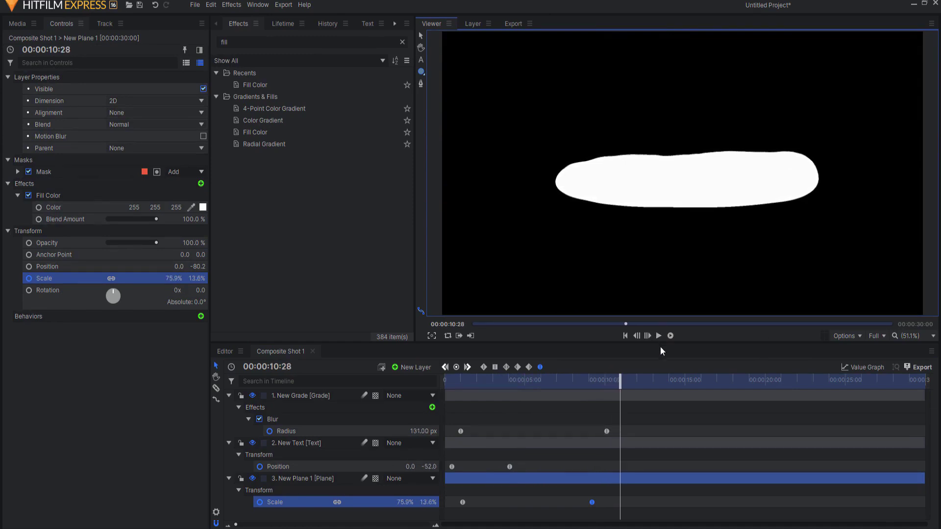
{"action": "left_click_drag", "start_coordinate": [607, 431], "coordinate": [586, 431]}
{"action": "left_click", "coordinate": [451, 384]}
{"action": "left_click", "coordinate": [660, 336]}
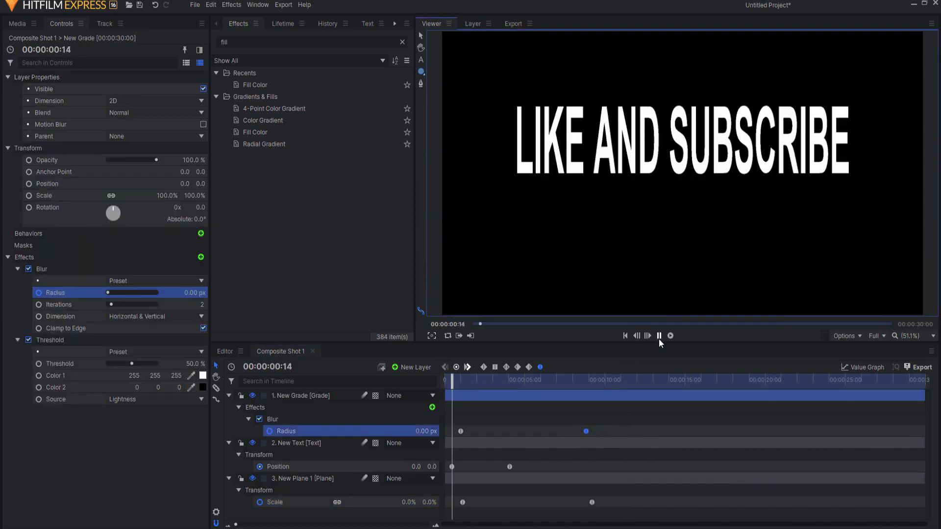